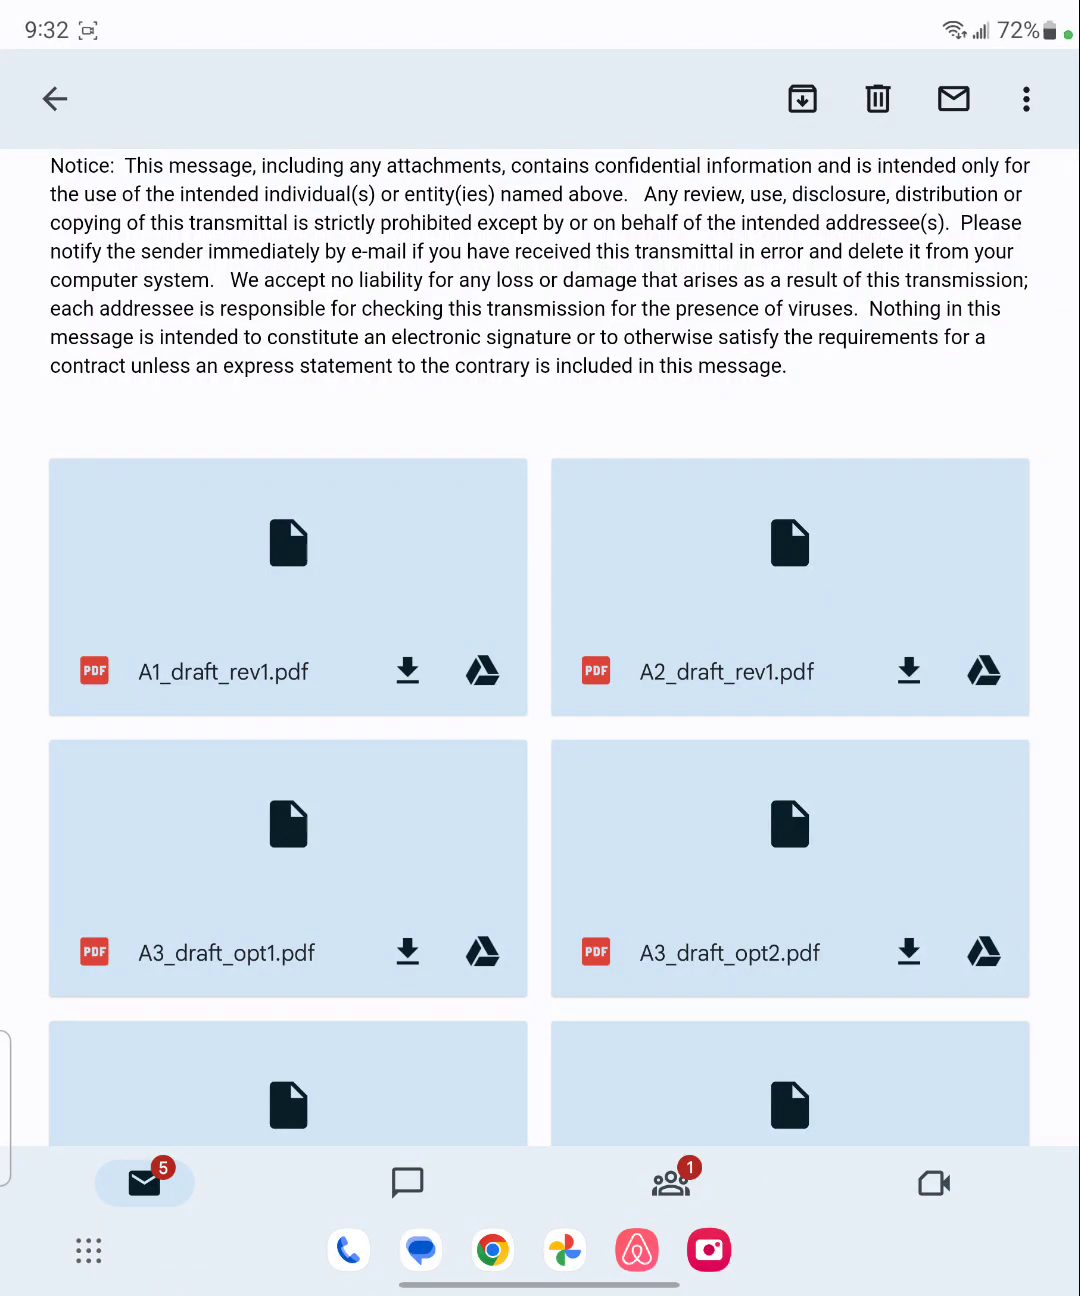
{"action": "scroll", "coordinate": [540, 709], "scroll_direction": "down", "scroll_amount": 1}
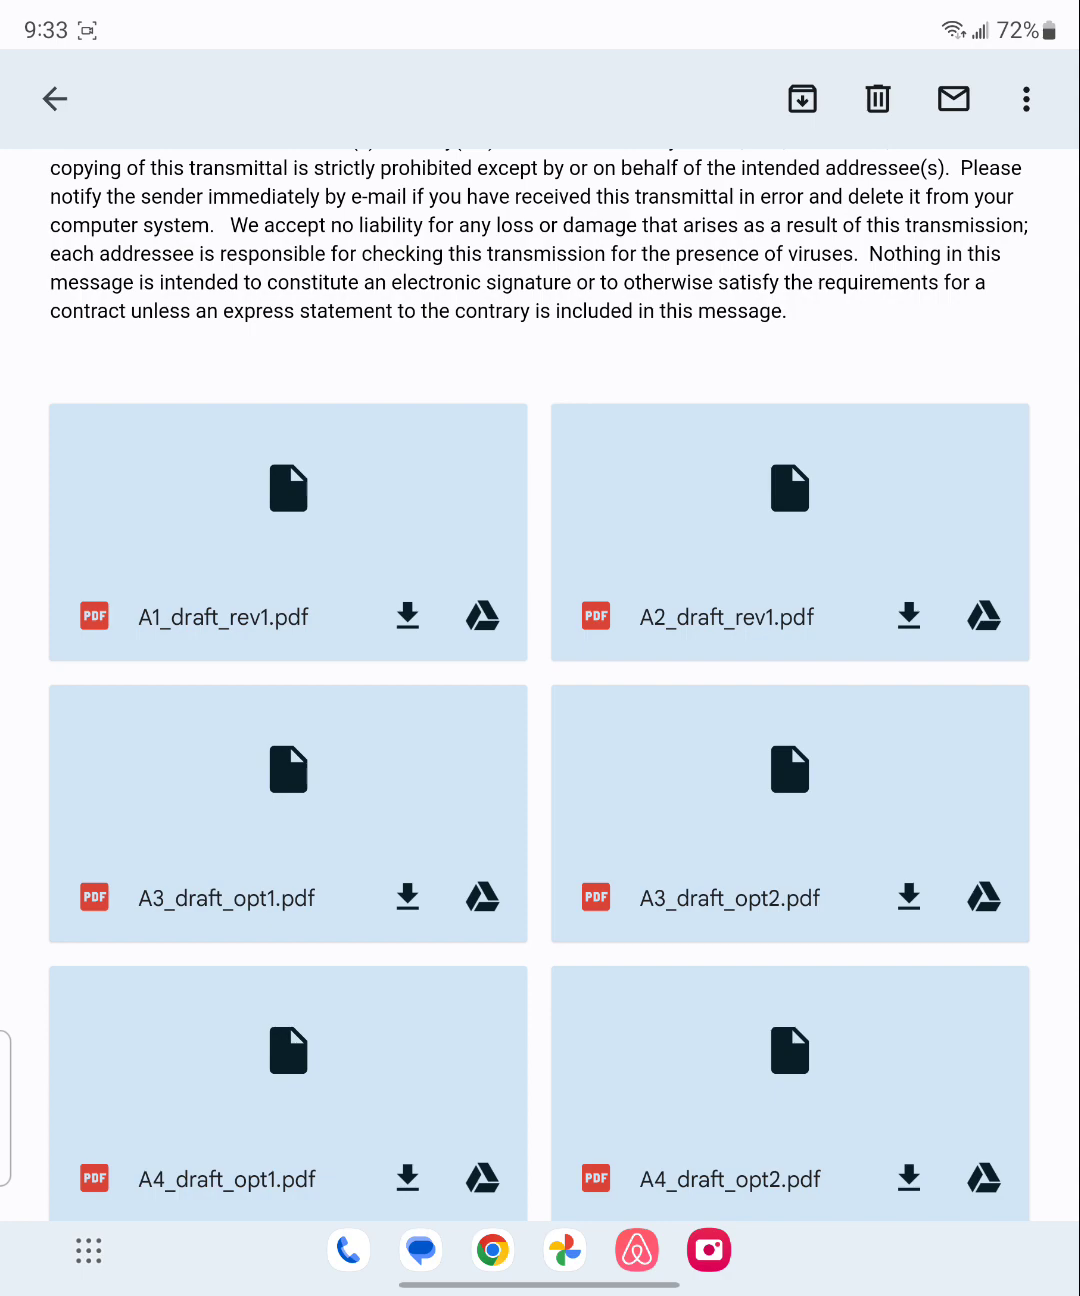
{"action": "scroll", "coordinate": [915, 631], "scroll_direction": "down", "scroll_amount": 2}
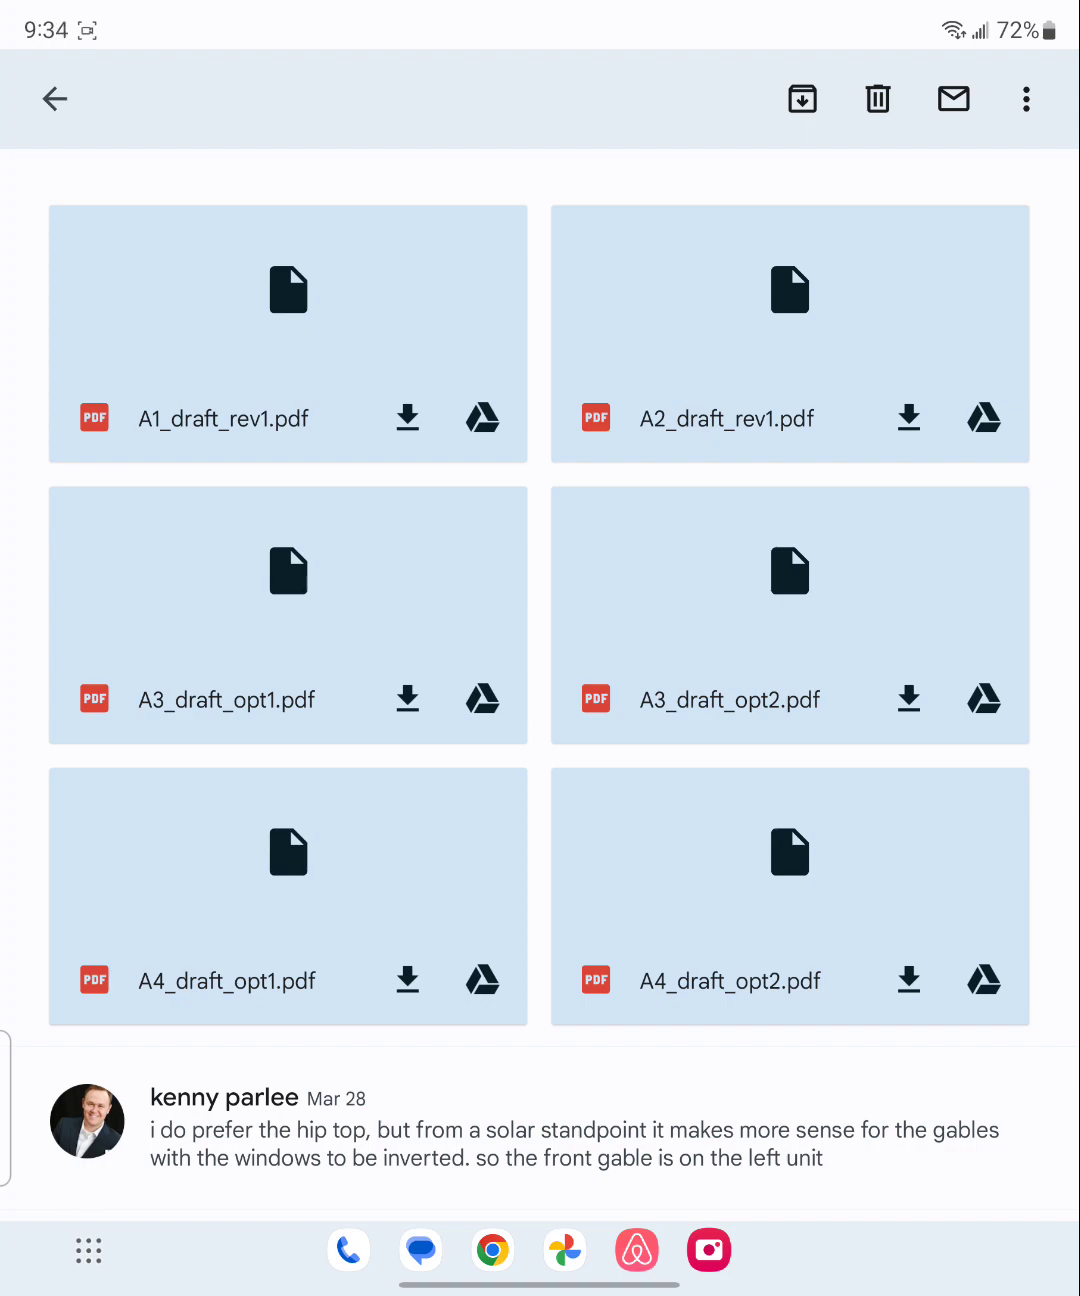
Open A3_draft_opt2.pdf for markup and set the pen width to 8px.
{"action": "left_click", "coordinate": [287, 304]}
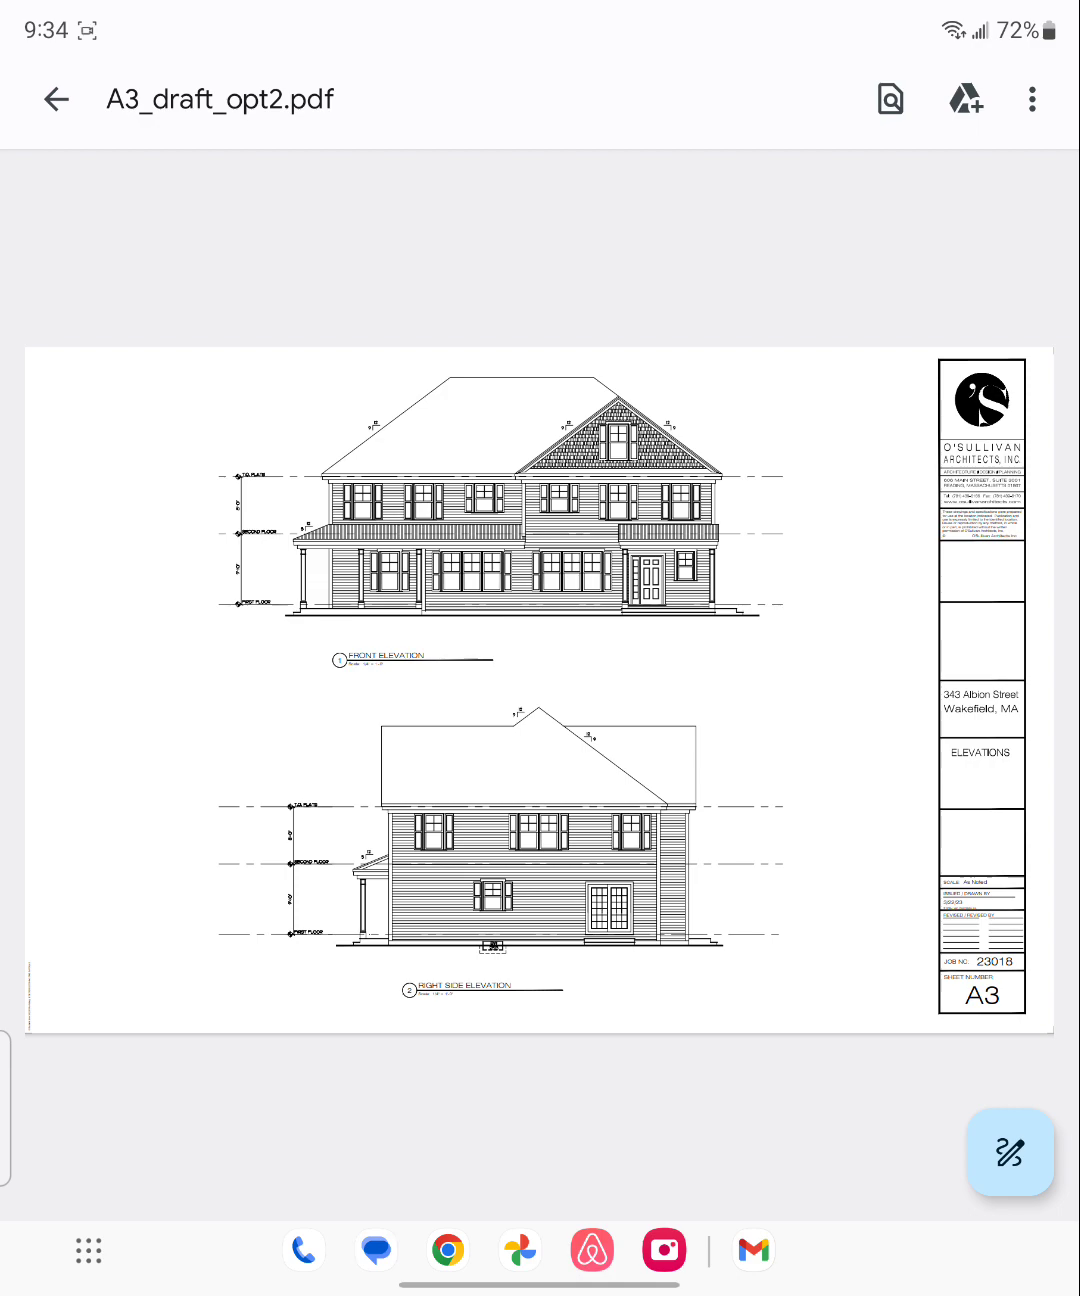
{"action": "left_click", "coordinate": [1010, 1152]}
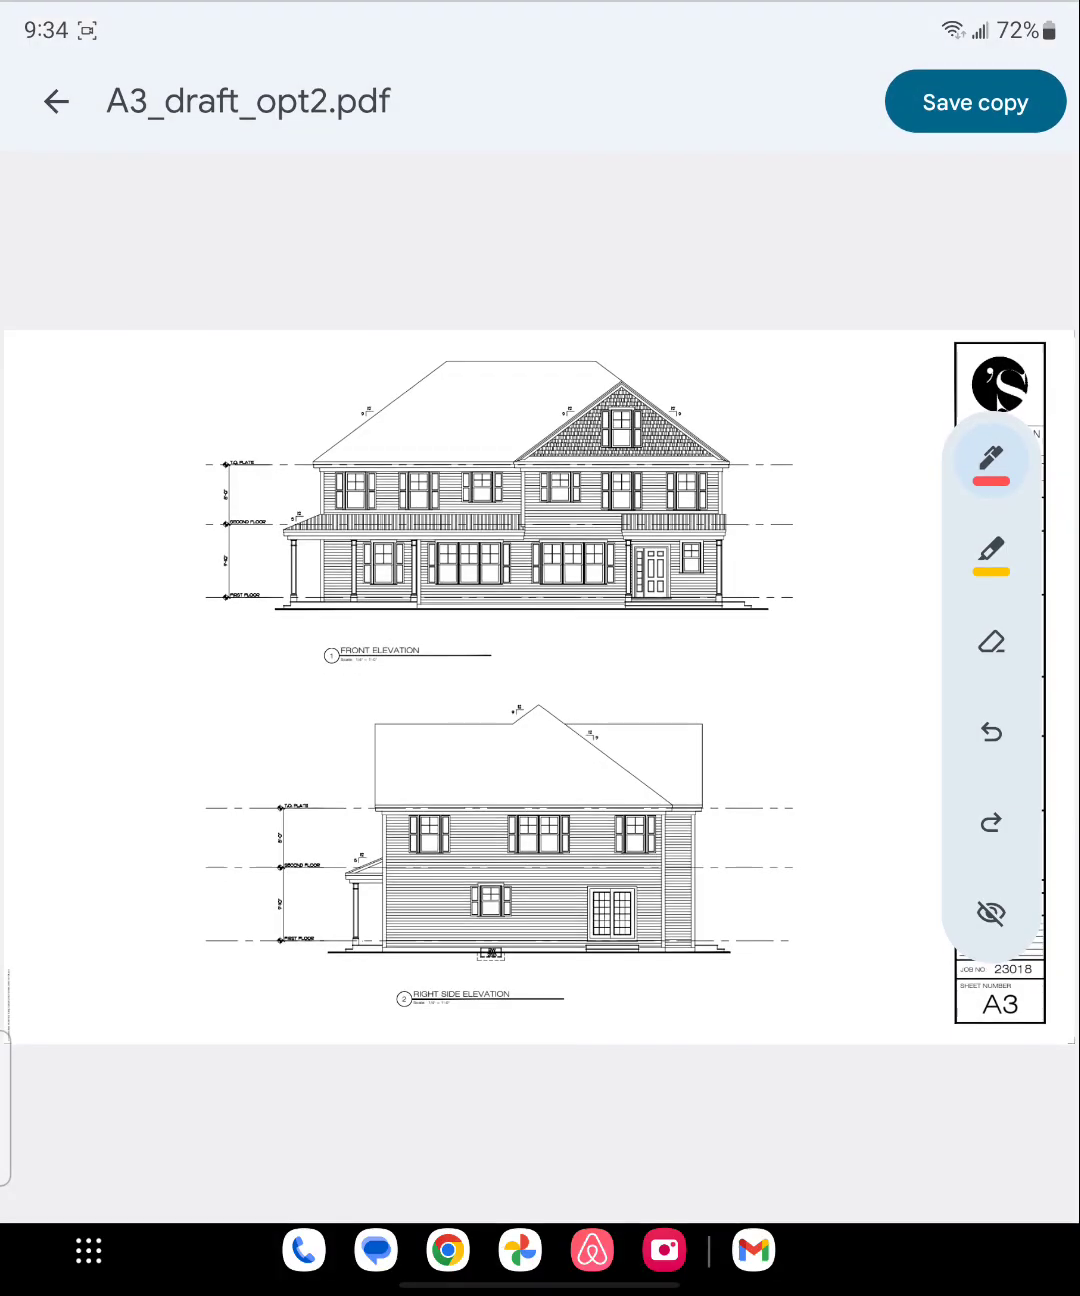
{"action": "left_click", "coordinate": [998, 476]}
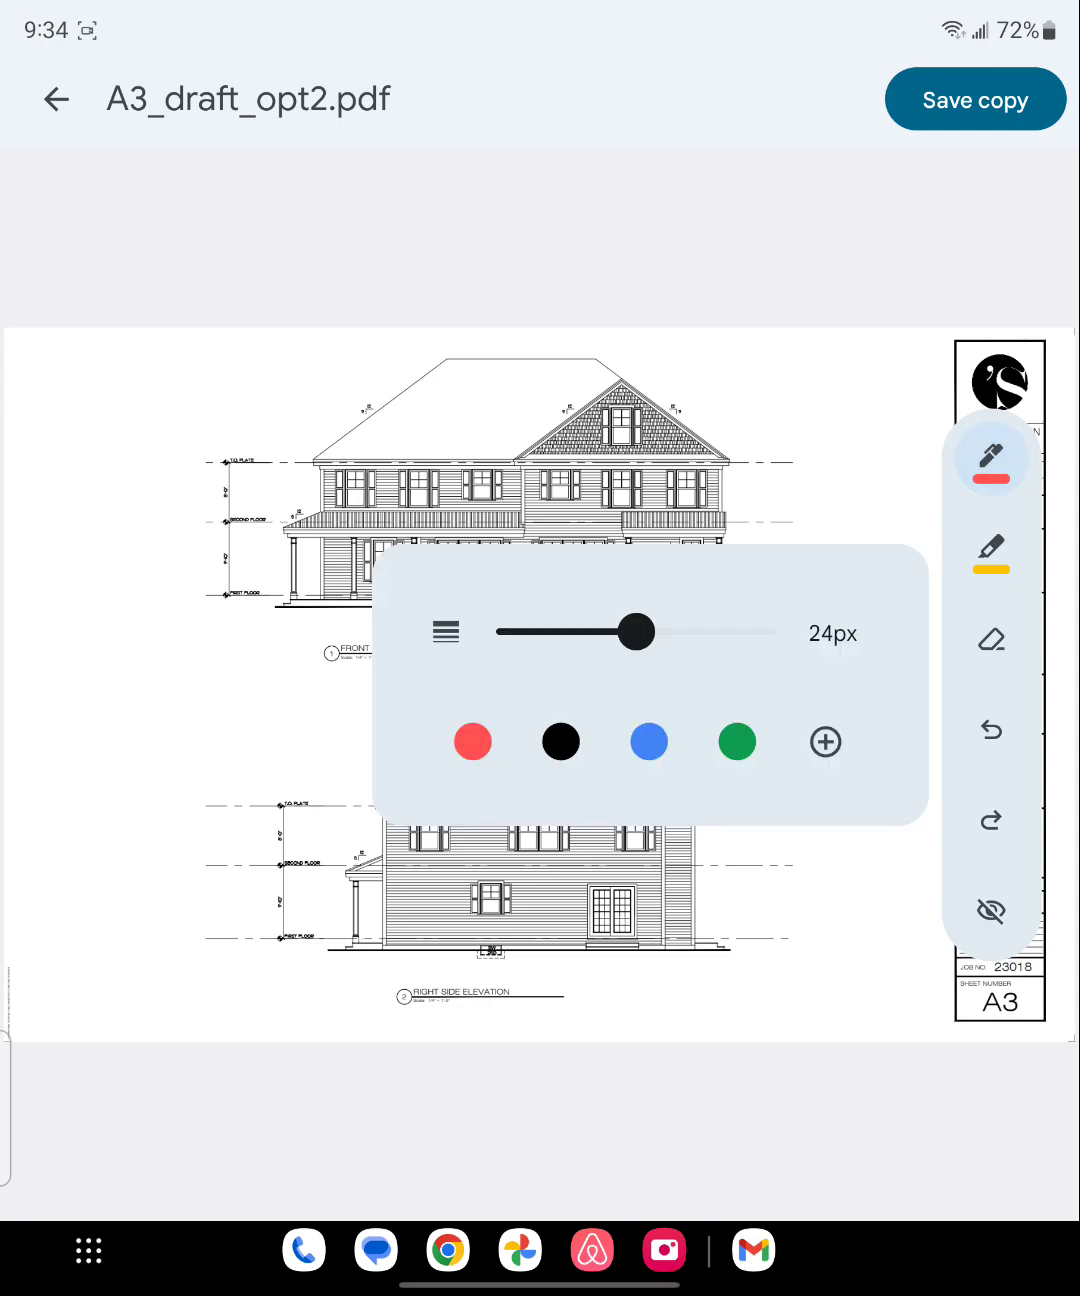
{"action": "left_click_drag", "start_coordinate": [636, 631], "coordinate": [495, 632]}
{"action": "left_click", "coordinate": [136, 894]}
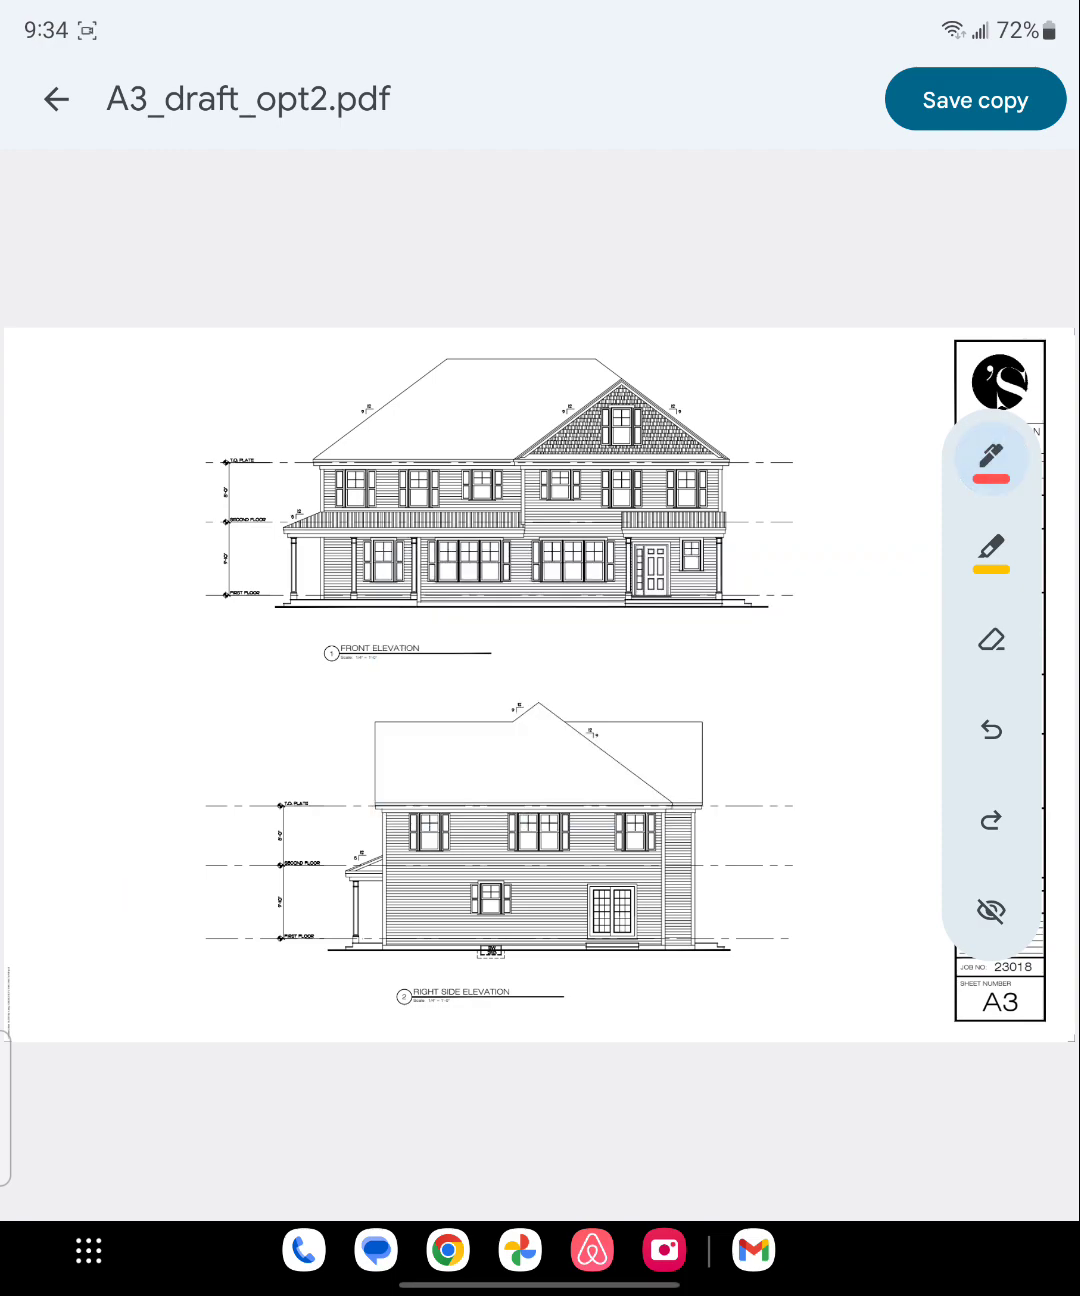
Sketch red outlines over the right side and front elevation roofs and front door area.
{"action": "mouse_move", "coordinate": [407, 743]}
{"action": "left_mouse_down"}
{"action": "mouse_move", "coordinate": [558, 744]}
{"action": "mouse_move", "coordinate": [572, 790]}
{"action": "mouse_move", "coordinate": [400, 794]}
{"action": "mouse_move", "coordinate": [392, 742]}
{"action": "mouse_move", "coordinate": [572, 745]}
{"action": "mouse_move", "coordinate": [575, 810]}
{"action": "left_mouse_up"}
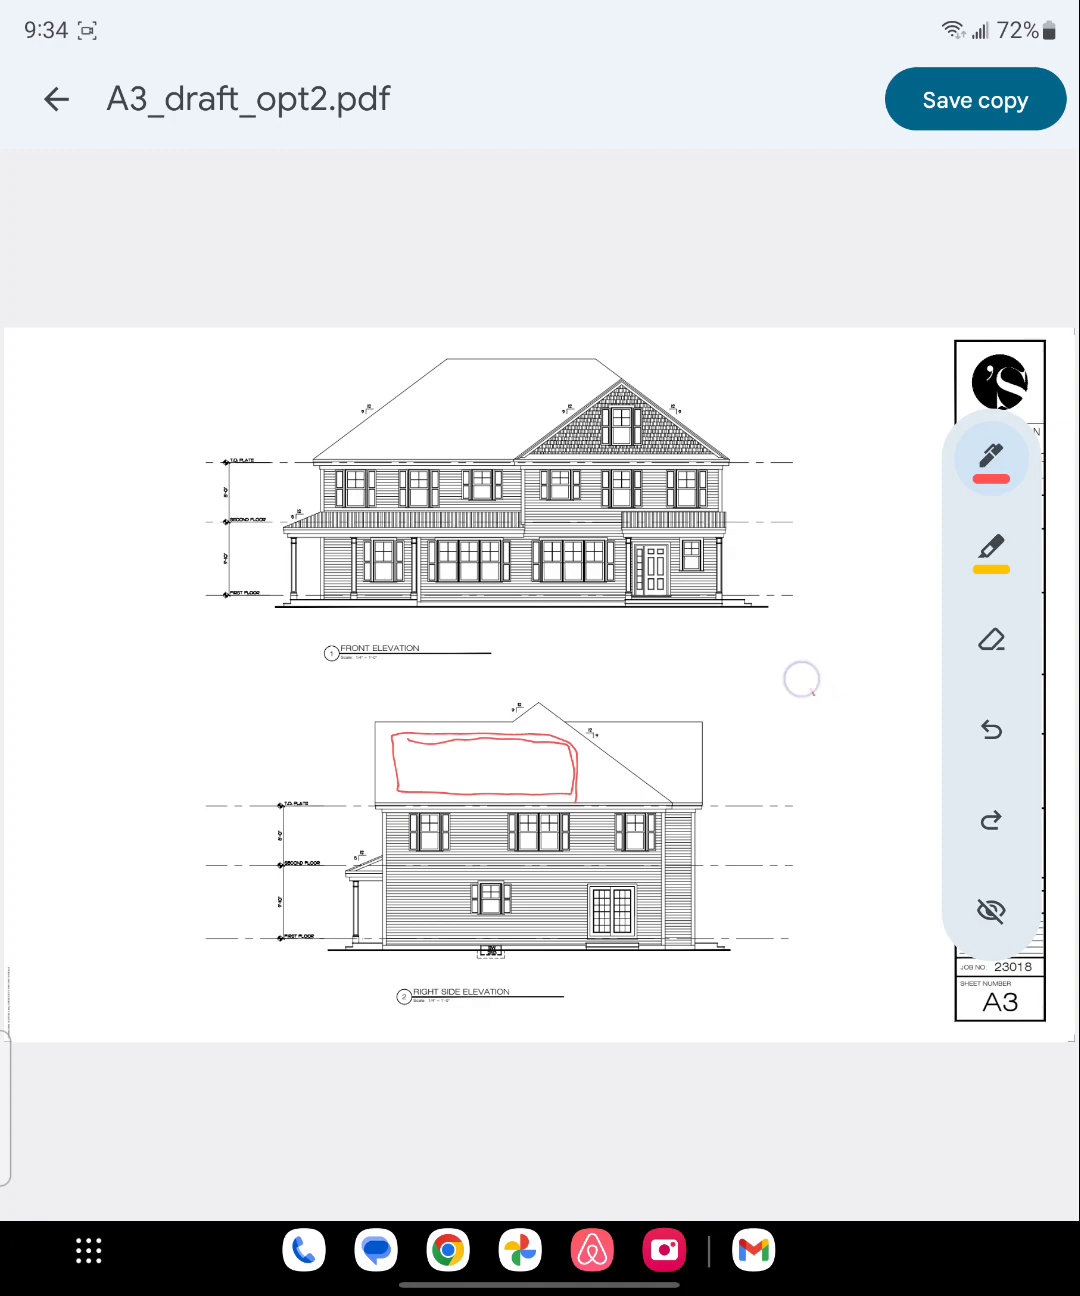
{"action": "mouse_move", "coordinate": [816, 697]}
{"action": "left_mouse_down"}
{"action": "mouse_move", "coordinate": [648, 567]}
{"action": "mouse_move", "coordinate": [643, 663]}
{"action": "left_mouse_up"}
{"action": "left_click_drag", "start_coordinate": [648, 552], "coordinate": [755, 577]}
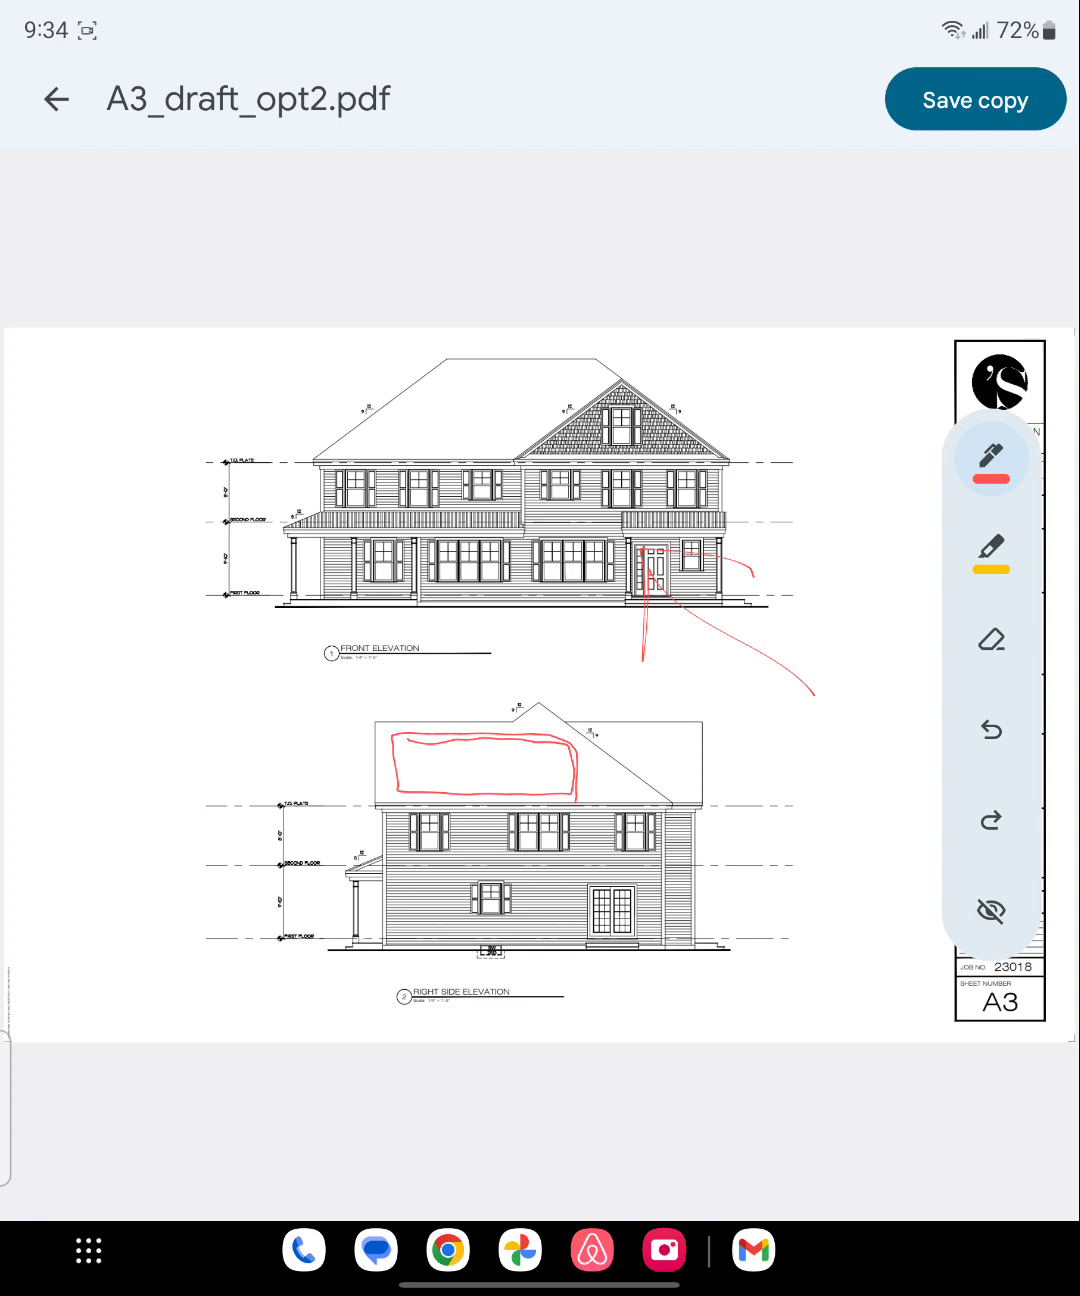
{"action": "left_click_drag", "start_coordinate": [519, 476], "coordinate": [508, 354]}
{"action": "mouse_move", "coordinate": [378, 451]}
{"action": "left_mouse_down"}
{"action": "mouse_move", "coordinate": [459, 416]}
{"action": "mouse_move", "coordinate": [455, 384]}
{"action": "mouse_move", "coordinate": [504, 425]}
{"action": "mouse_move", "coordinate": [456, 461]}
{"action": "mouse_move", "coordinate": [379, 451]}
{"action": "left_mouse_up"}
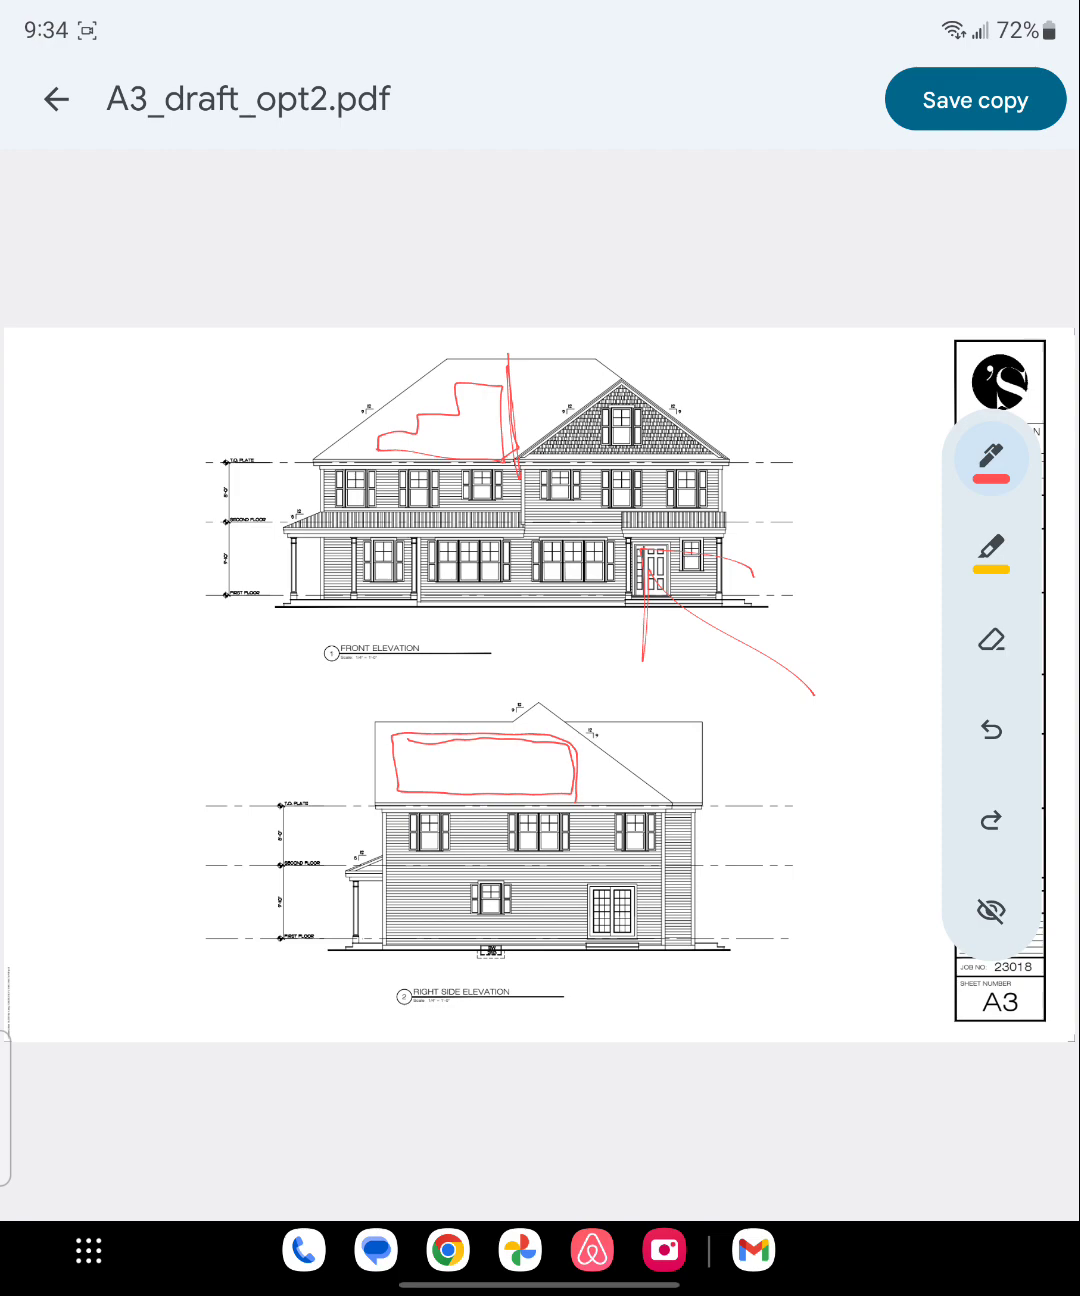
{"action": "key", "text": "Escape"}
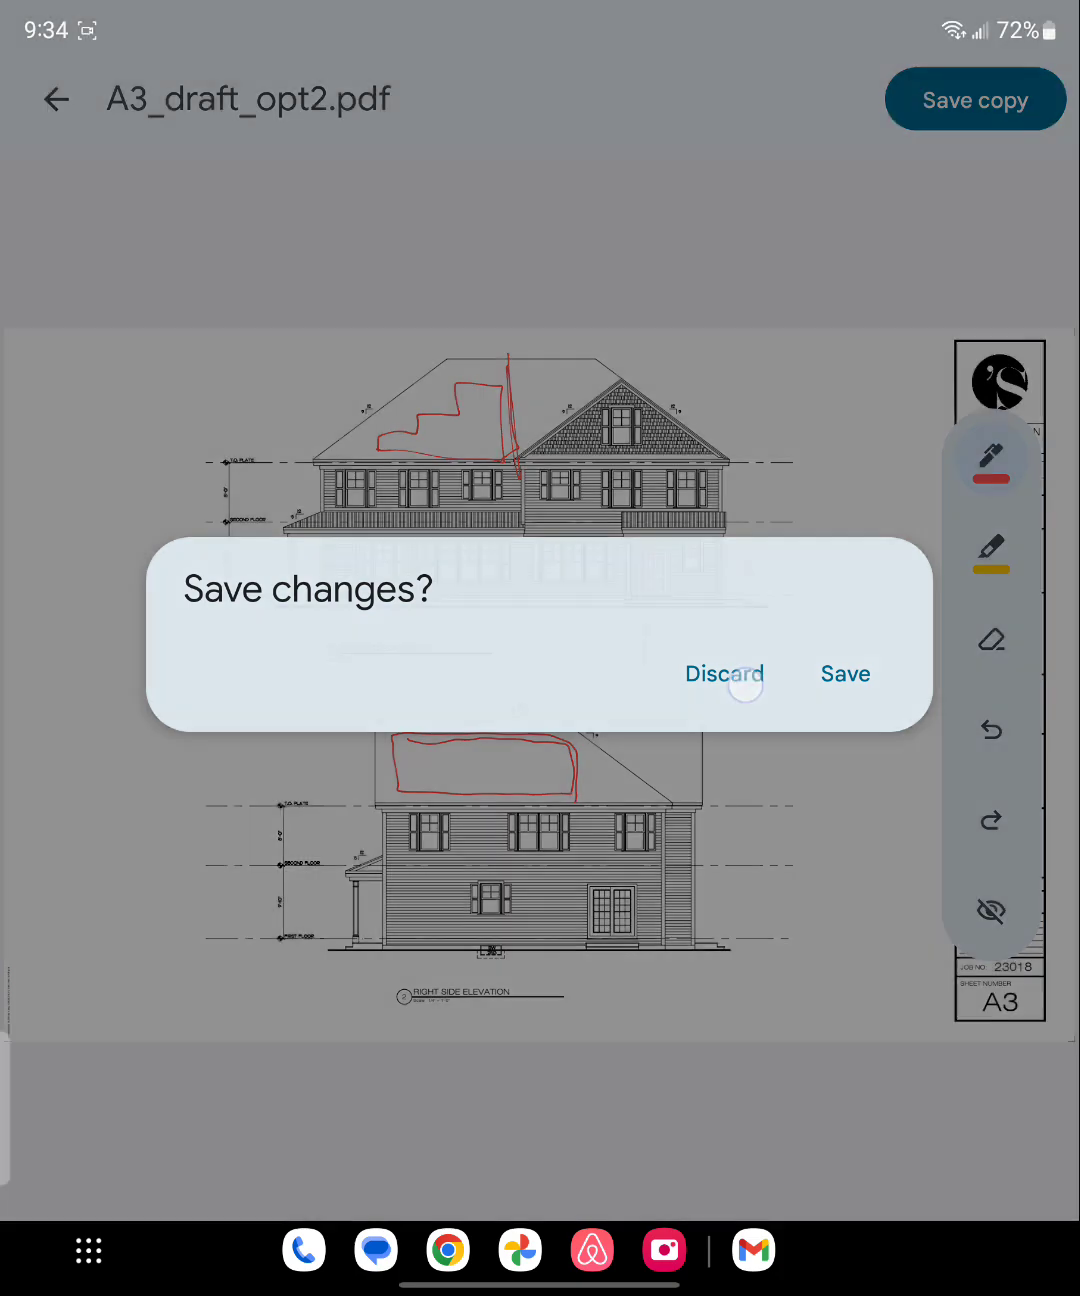
Discard the A3 red sketches and open Detached Garage.pdf in the Drive PDF viewer.
{"action": "left_click", "coordinate": [724, 673]}
{"action": "key", "text": "Escape"}
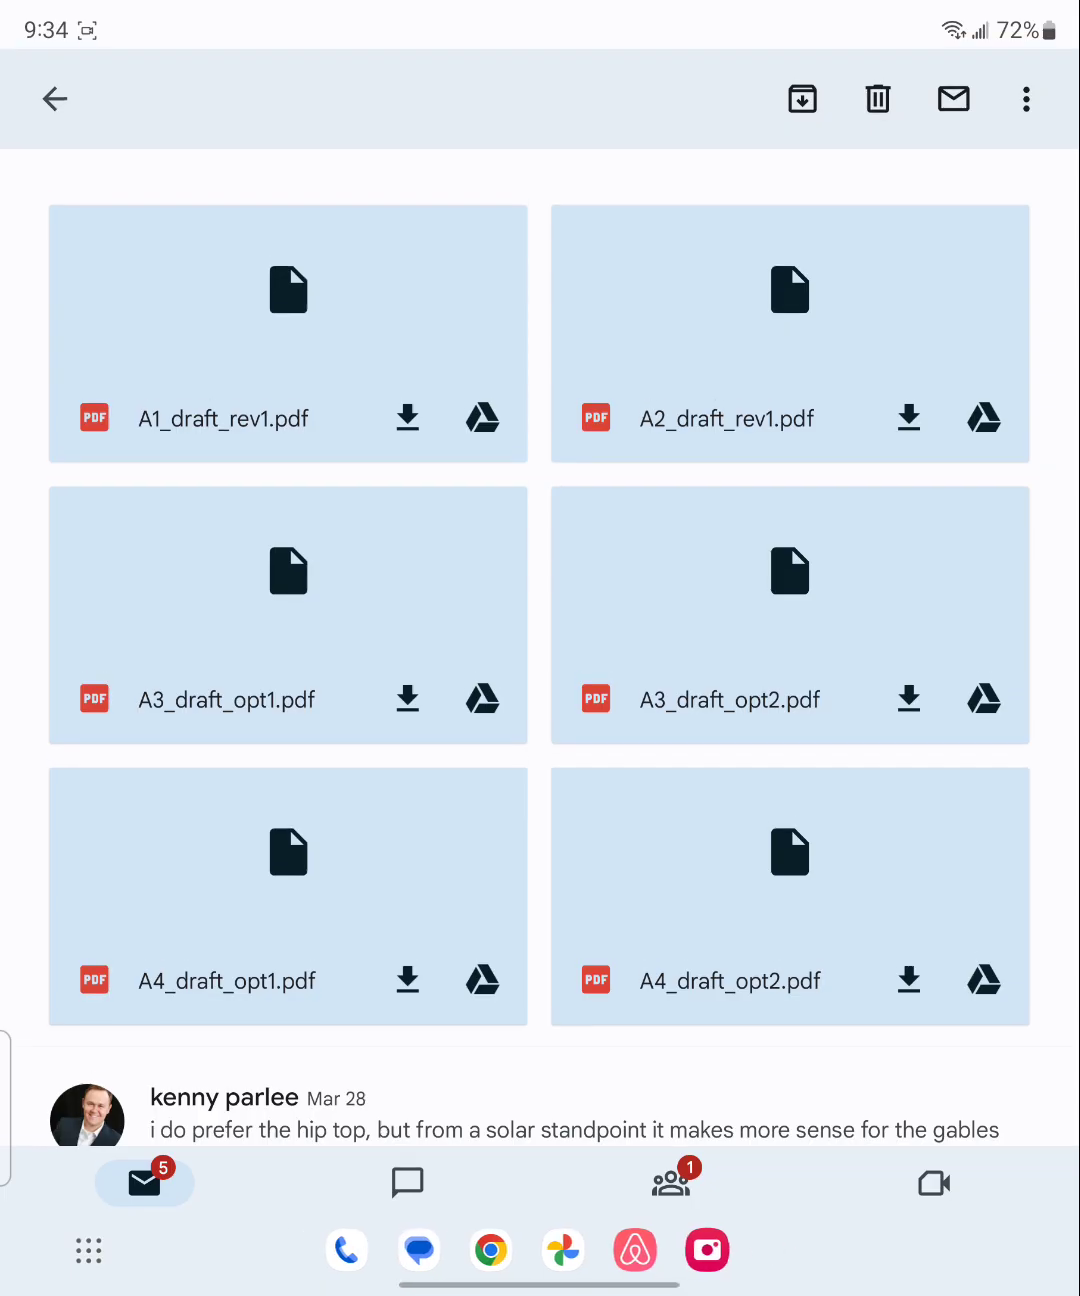
{"action": "scroll", "coordinate": [539, 709], "scroll_direction": "down", "scroll_amount": 10}
{"action": "scroll", "coordinate": [539, 709], "scroll_direction": "down", "scroll_amount": 8}
{"action": "scroll", "coordinate": [540, 708], "scroll_direction": "down", "scroll_amount": 5}
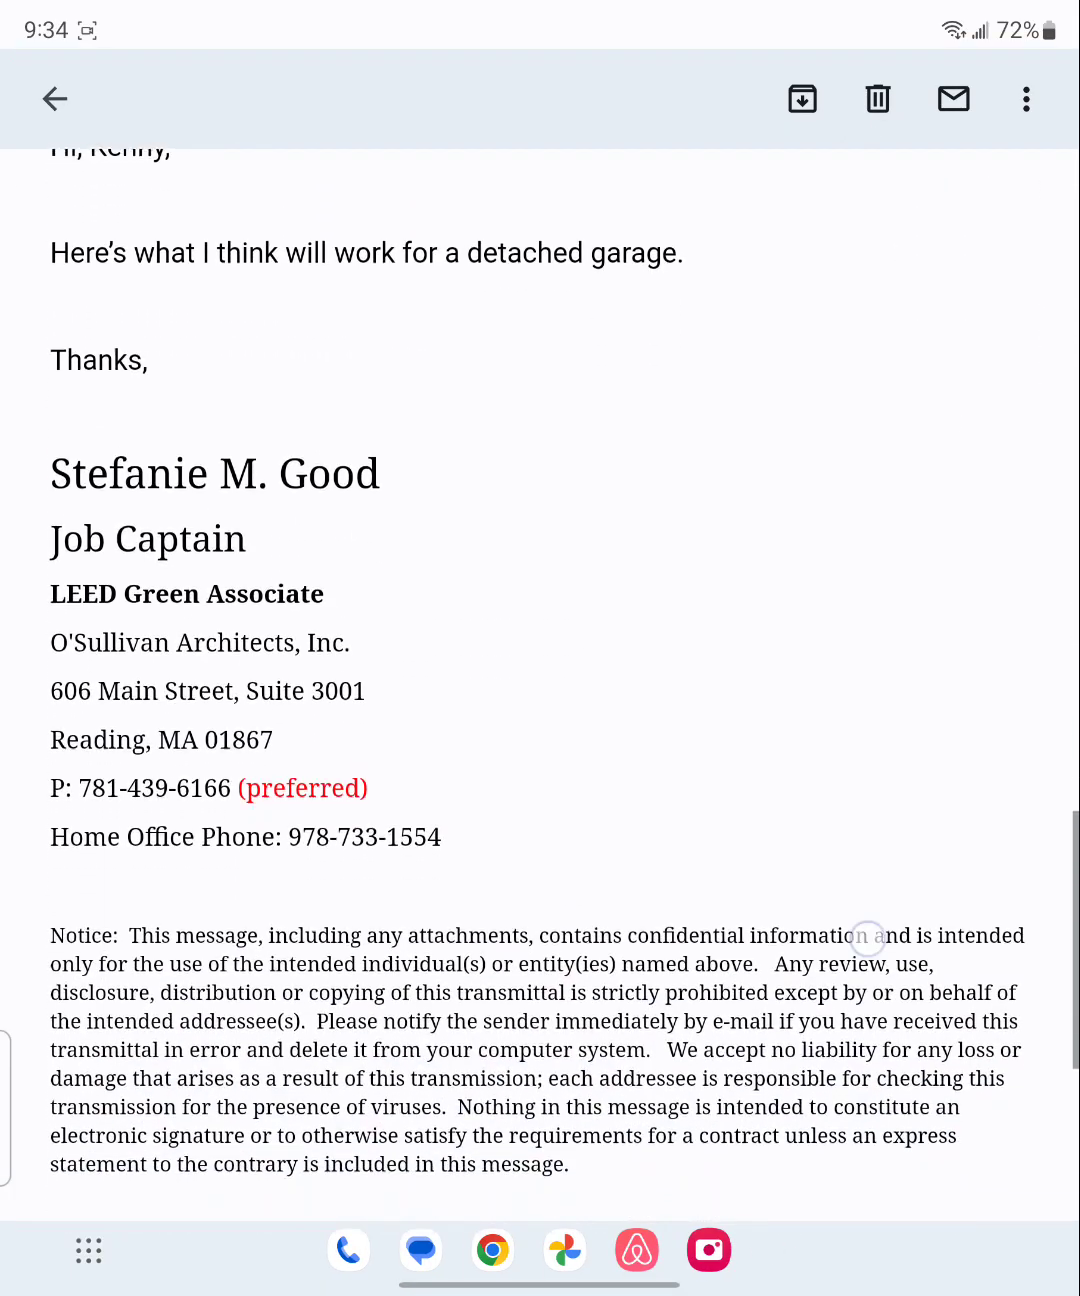
{"action": "scroll", "coordinate": [540, 709], "scroll_direction": "down", "scroll_amount": 5}
{"action": "left_click", "coordinate": [284, 699]}
{"action": "left_click", "coordinate": [649, 1018]}
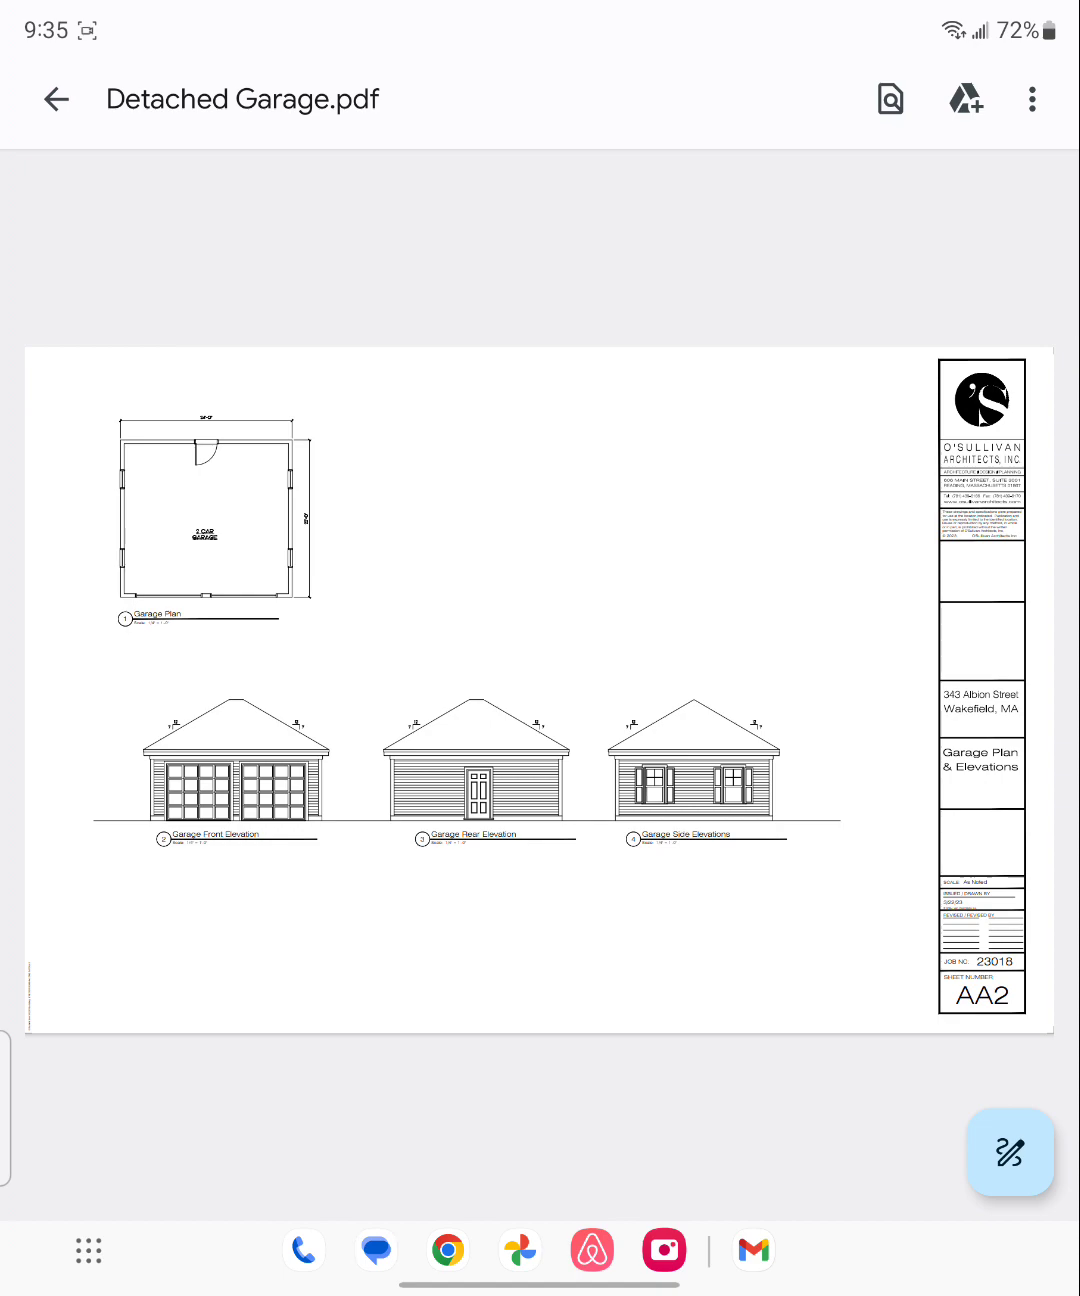
Start garage markup with a red pen at 8px width.
{"action": "left_click", "coordinate": [1011, 1151]}
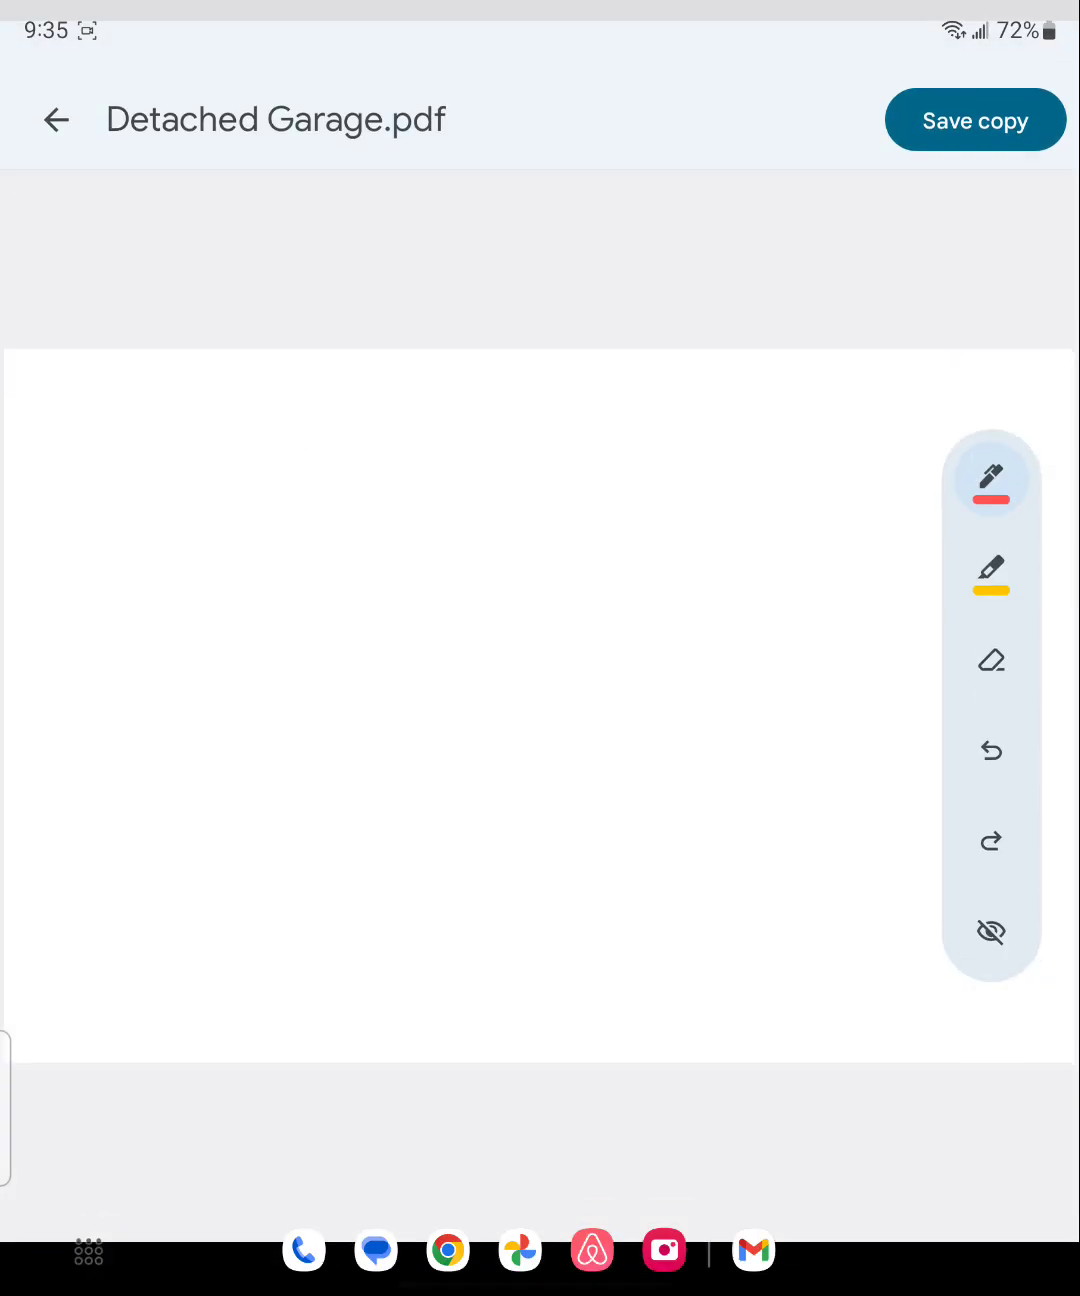
{"action": "left_click", "coordinate": [991, 457]}
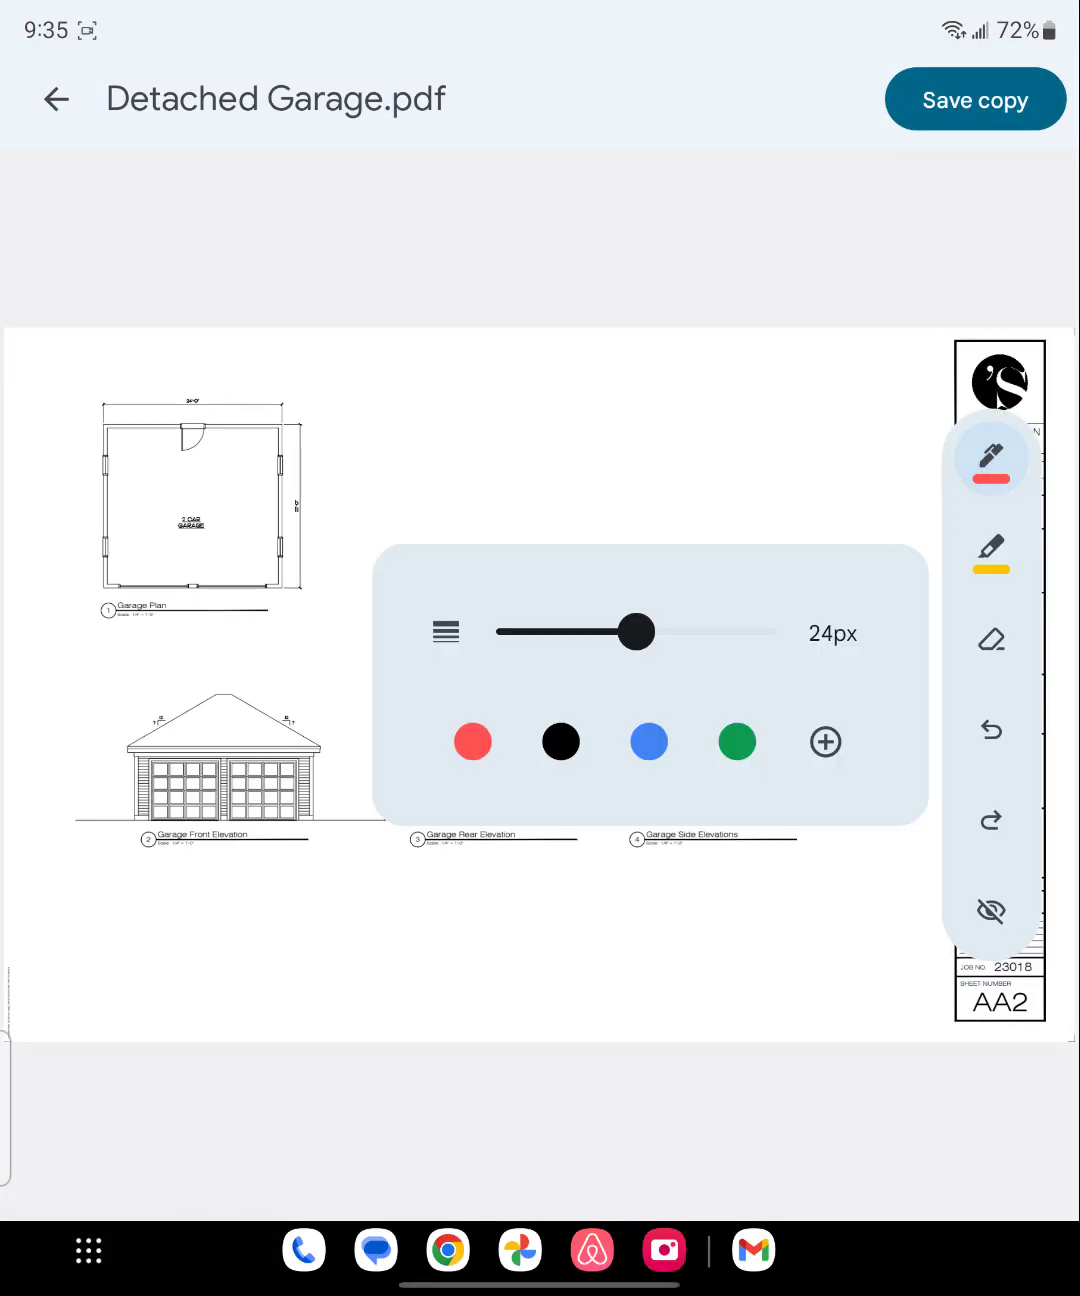
{"action": "left_click_drag", "start_coordinate": [636, 632], "coordinate": [495, 633]}
{"action": "left_click", "coordinate": [472, 742]}
{"action": "left_click", "coordinate": [436, 374]}
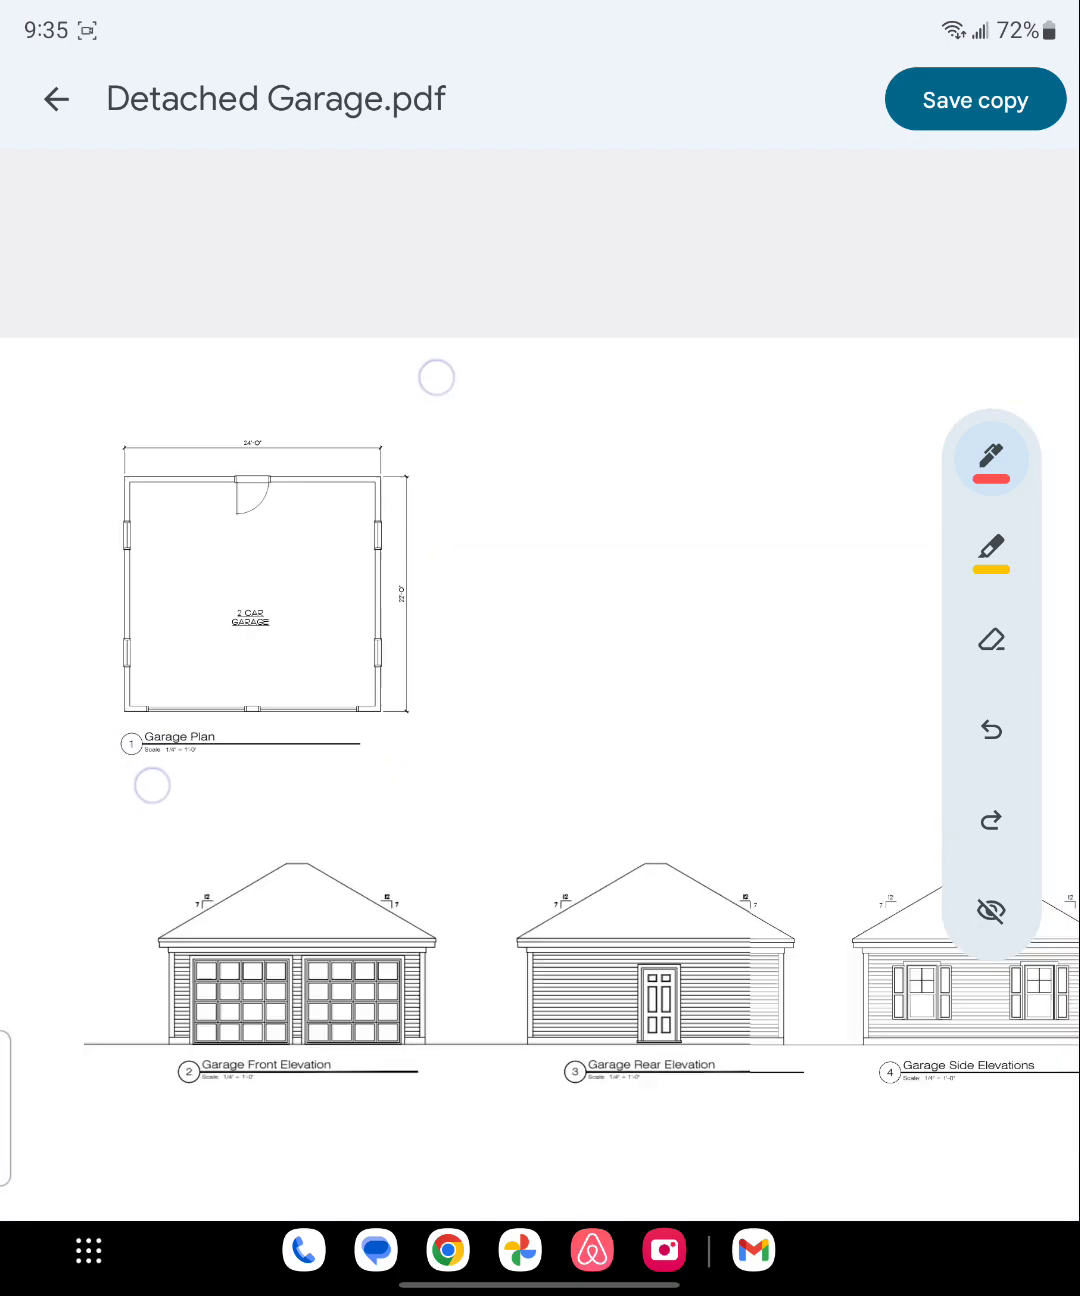
Outline both halves of the front elevation roof in red, undoing a stray stroke.
{"action": "left_click_drag", "start_coordinate": [608, 820], "coordinate": [593, 628]}
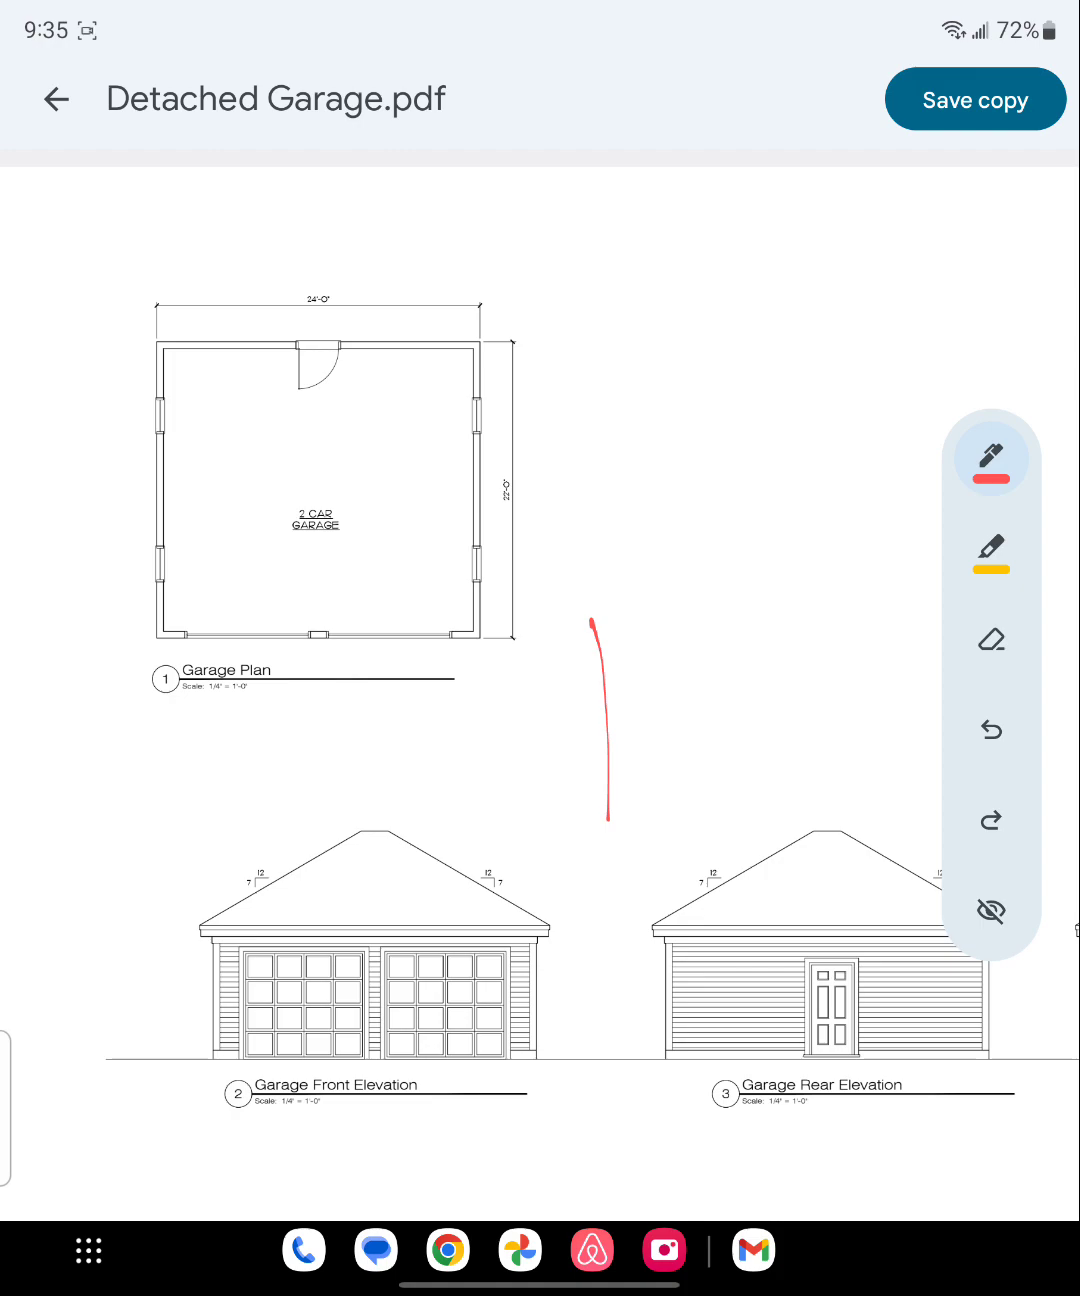
{"action": "left_click", "coordinate": [991, 730]}
{"action": "mouse_move", "coordinate": [370, 833]}
{"action": "left_mouse_down"}
{"action": "mouse_move", "coordinate": [525, 871]}
{"action": "mouse_move", "coordinate": [534, 941]}
{"action": "left_mouse_up"}
{"action": "mouse_move", "coordinate": [383, 830]}
{"action": "left_mouse_down"}
{"action": "mouse_move", "coordinate": [215, 880]}
{"action": "mouse_move", "coordinate": [227, 942]}
{"action": "left_mouse_up"}
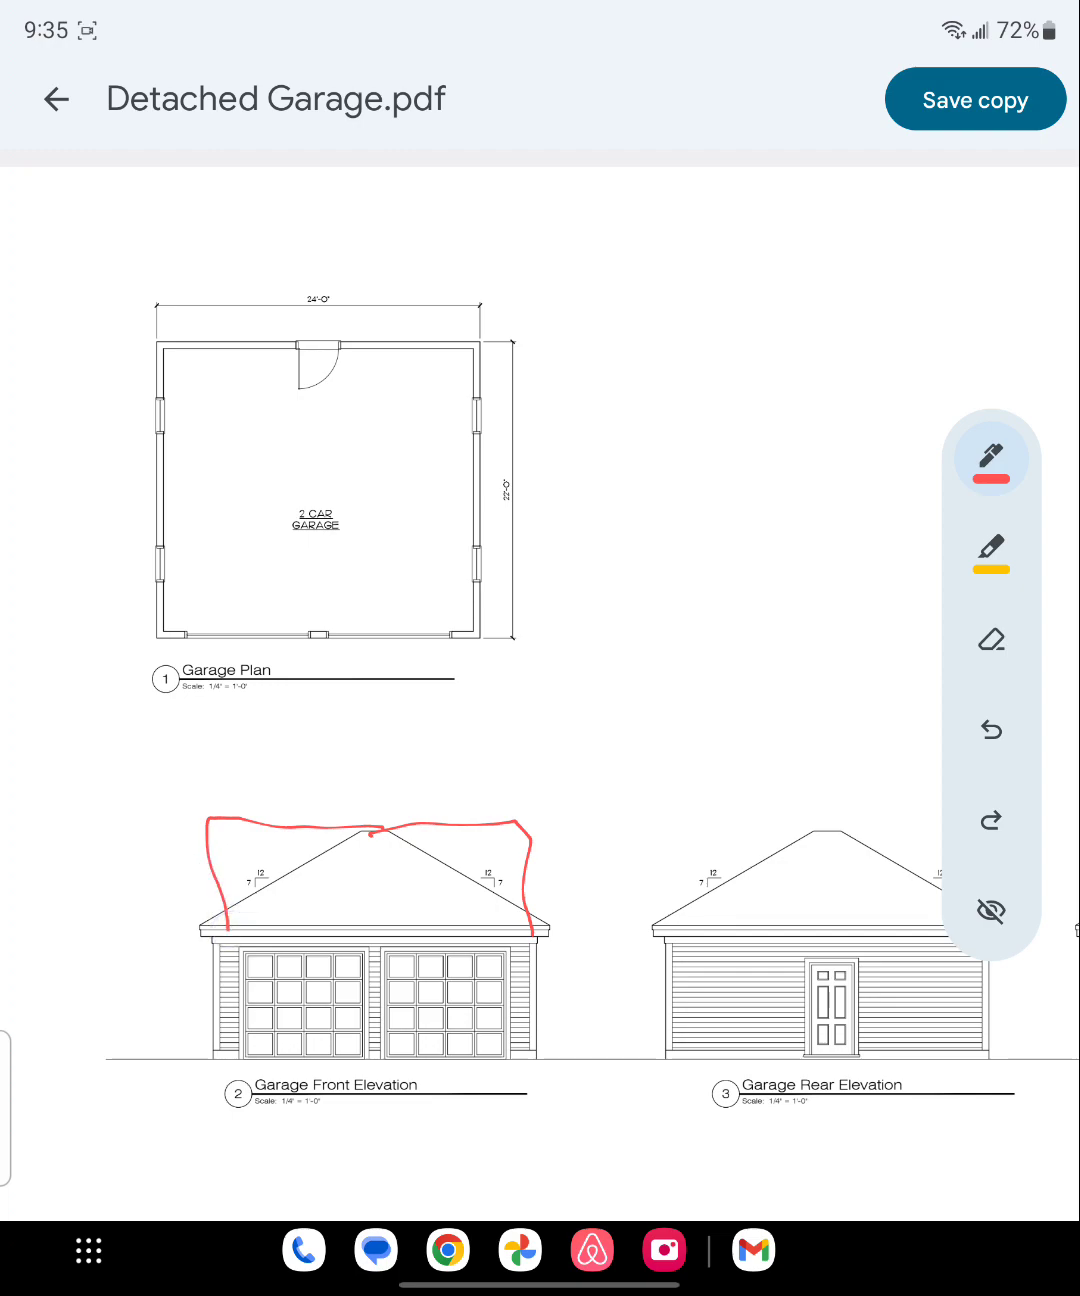
Switch the pen to green and draw a rectangle inside the front roof.
{"action": "left_click", "coordinate": [991, 461]}
{"action": "left_click", "coordinate": [737, 742]}
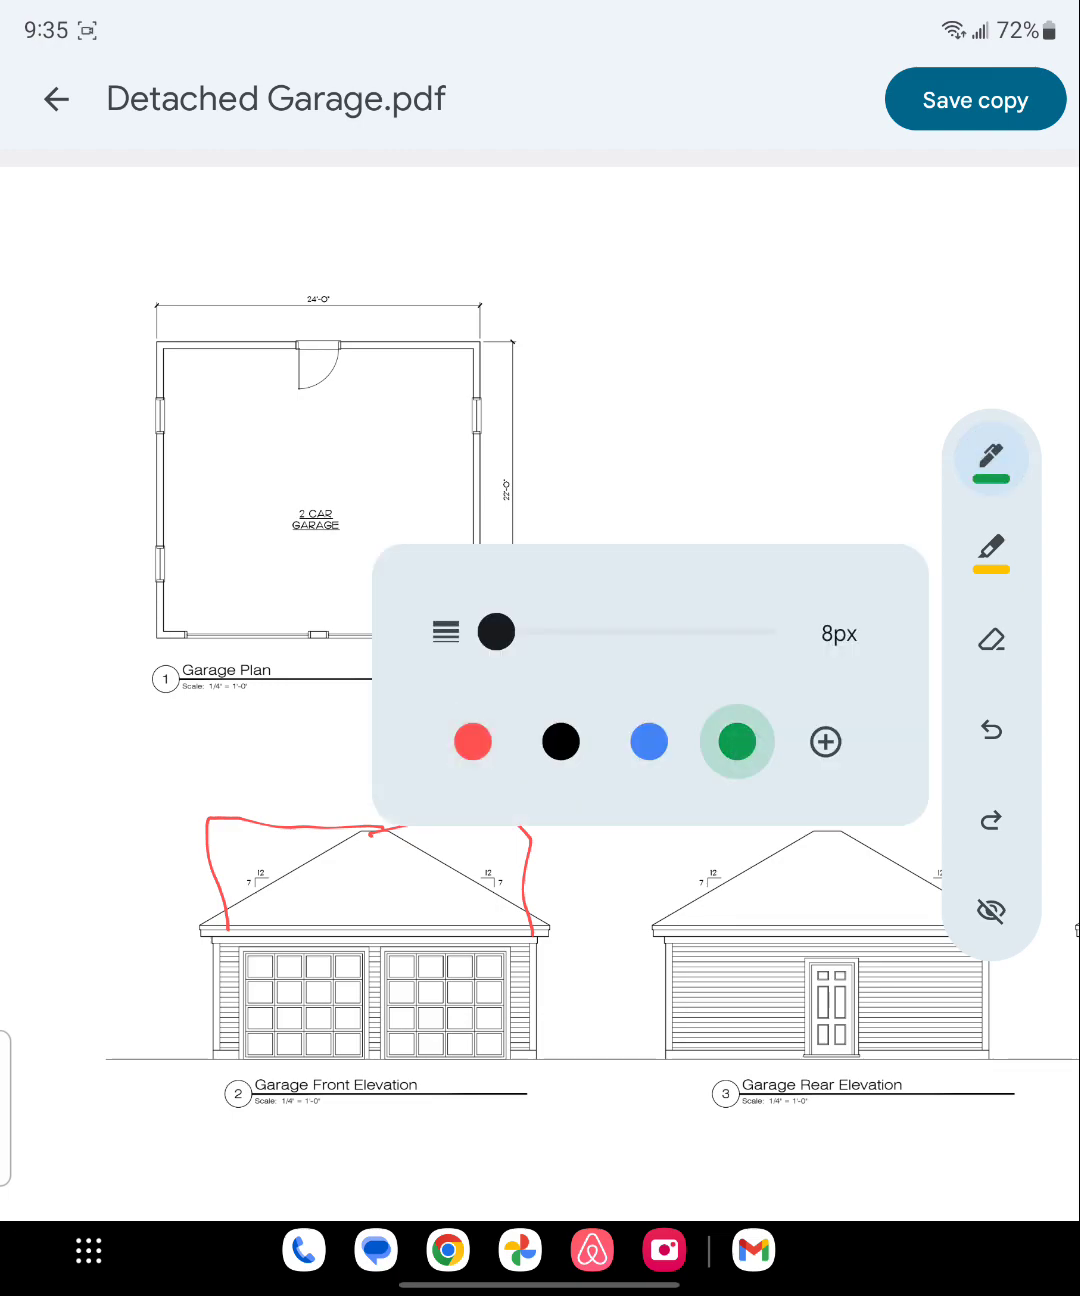
{"action": "left_click", "coordinate": [792, 431]}
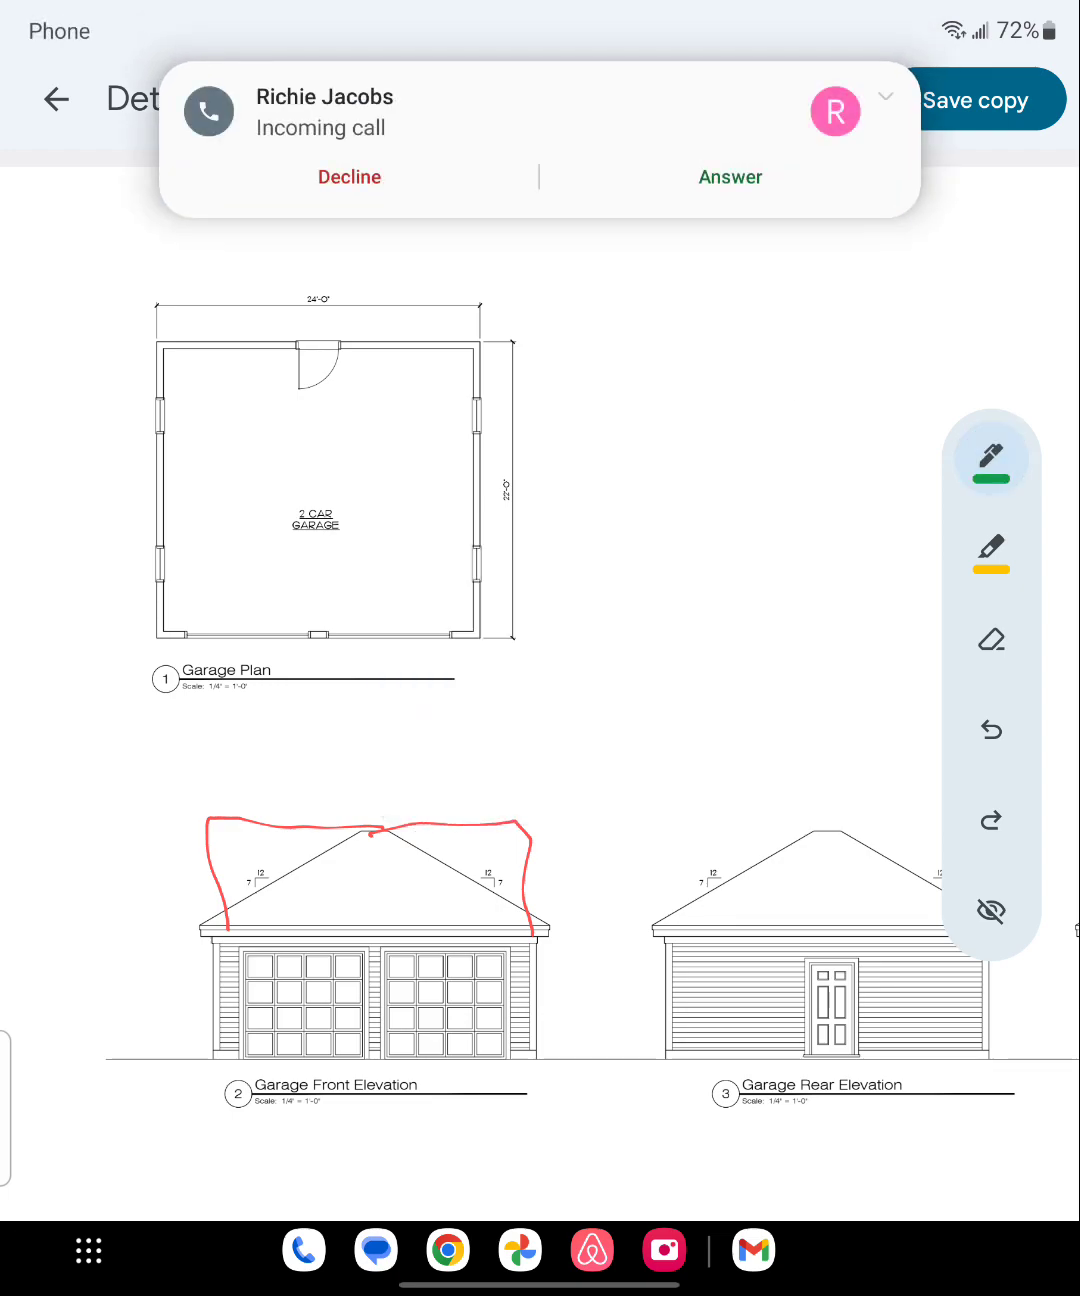
{"action": "mouse_move", "coordinate": [264, 852]}
{"action": "left_mouse_down"}
{"action": "mouse_move", "coordinate": [455, 846]}
{"action": "mouse_move", "coordinate": [478, 891]}
{"action": "mouse_move", "coordinate": [365, 911]}
{"action": "mouse_move", "coordinate": [275, 904]}
{"action": "mouse_move", "coordinate": [268, 829]}
{"action": "left_mouse_up"}
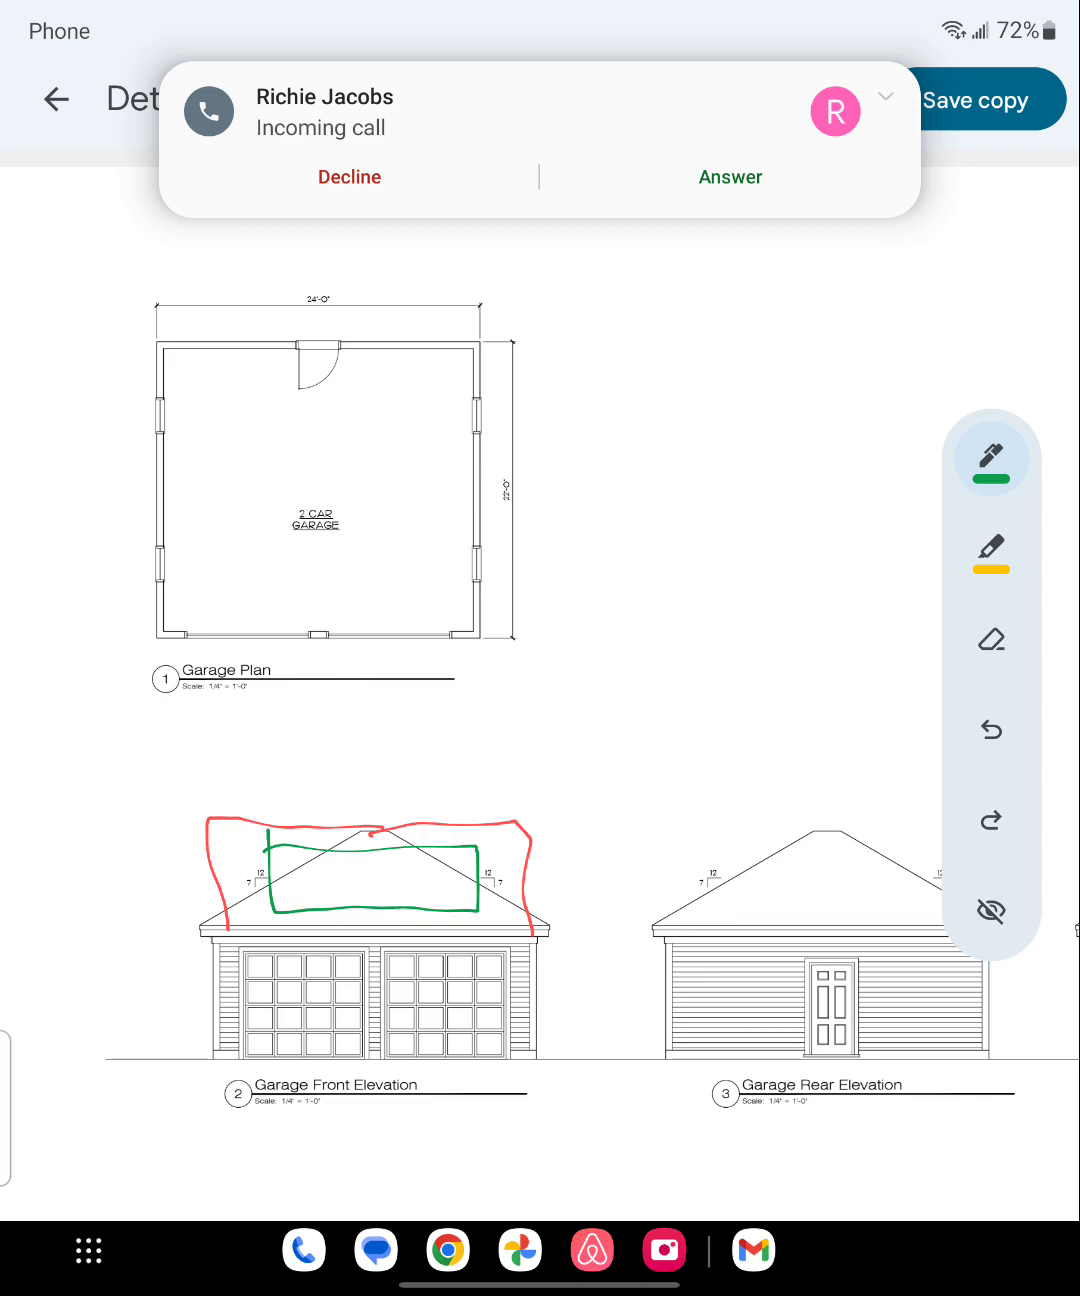
{"action": "scroll", "coordinate": [708, 628], "scroll_direction": "down", "scroll_amount": 3, "text": "ctrl"}
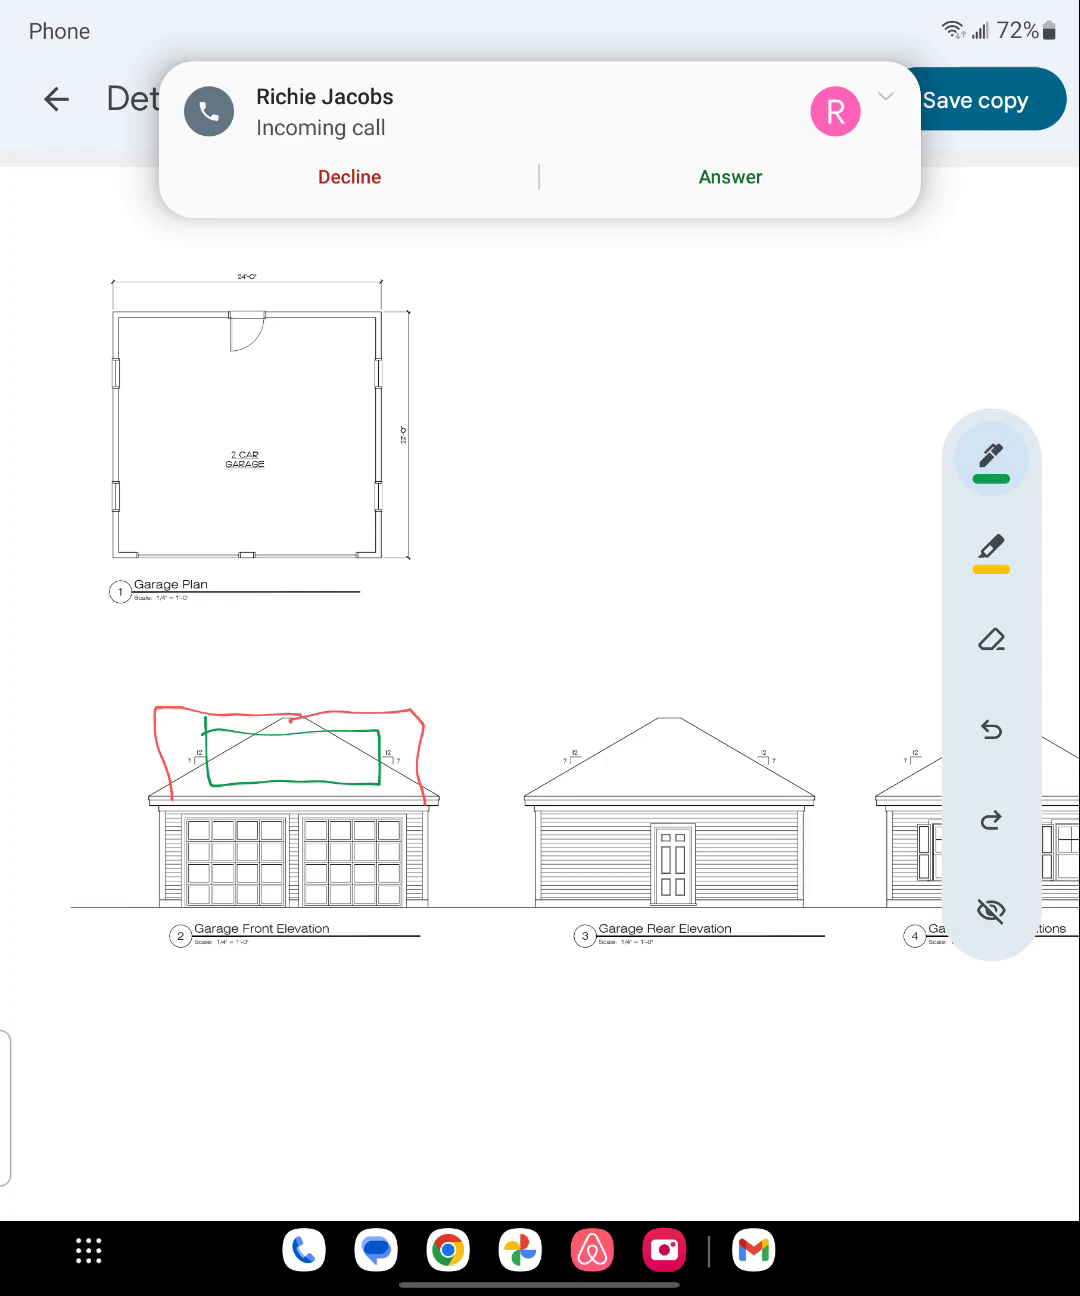
Draw green strokes outlining the rear elevation roof and a line below it.
{"action": "left_click_drag", "start_coordinate": [816, 1072], "coordinate": [637, 1065]}
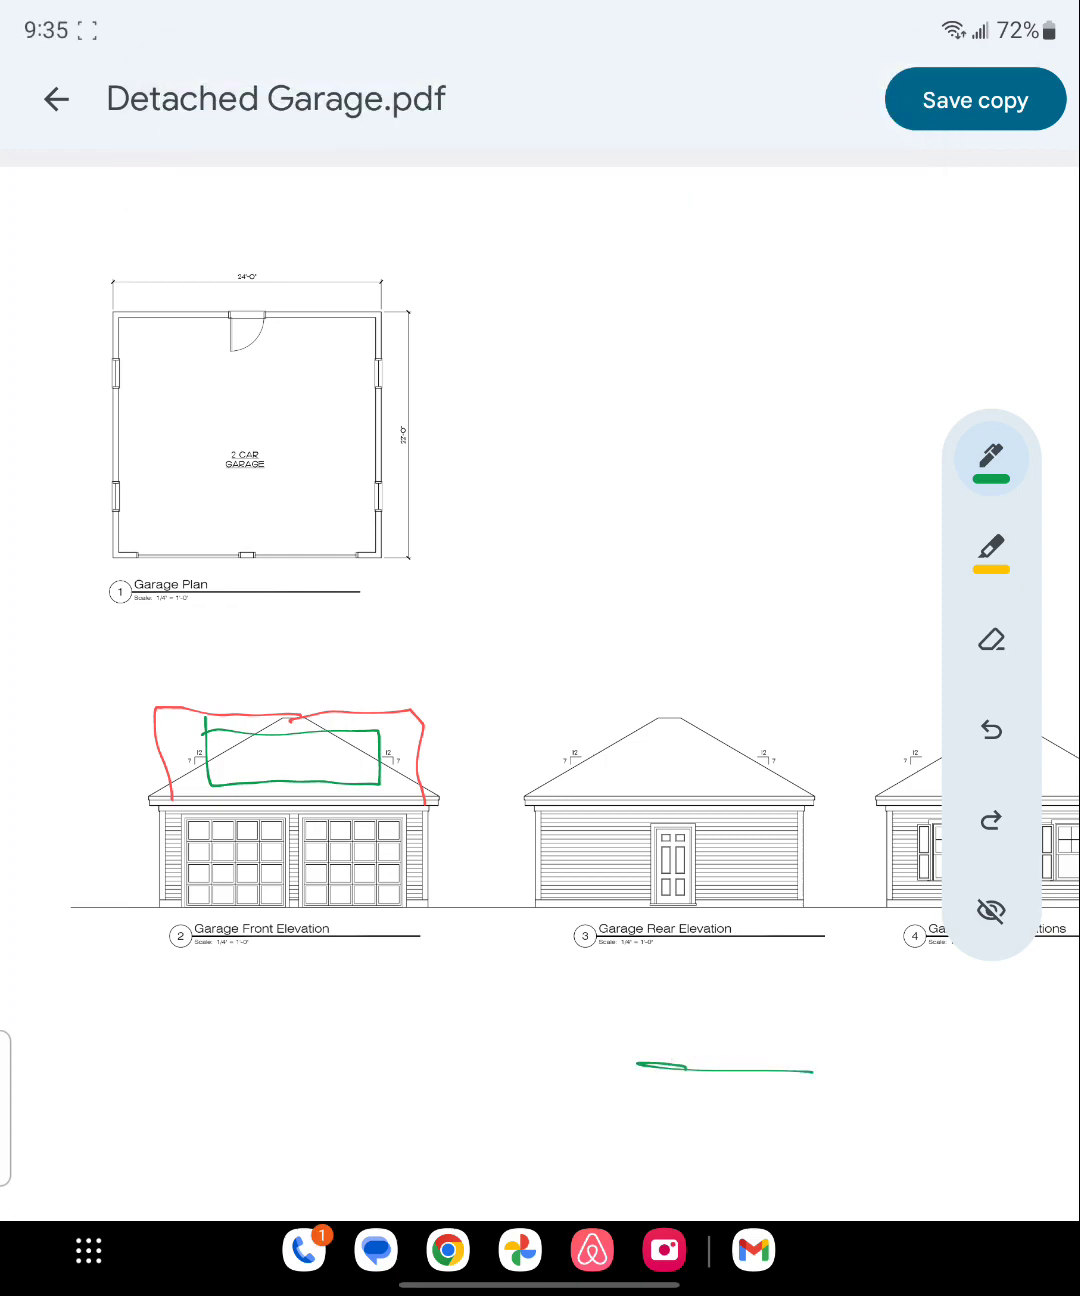
{"action": "left_click_drag", "start_coordinate": [542, 712], "coordinate": [817, 800]}
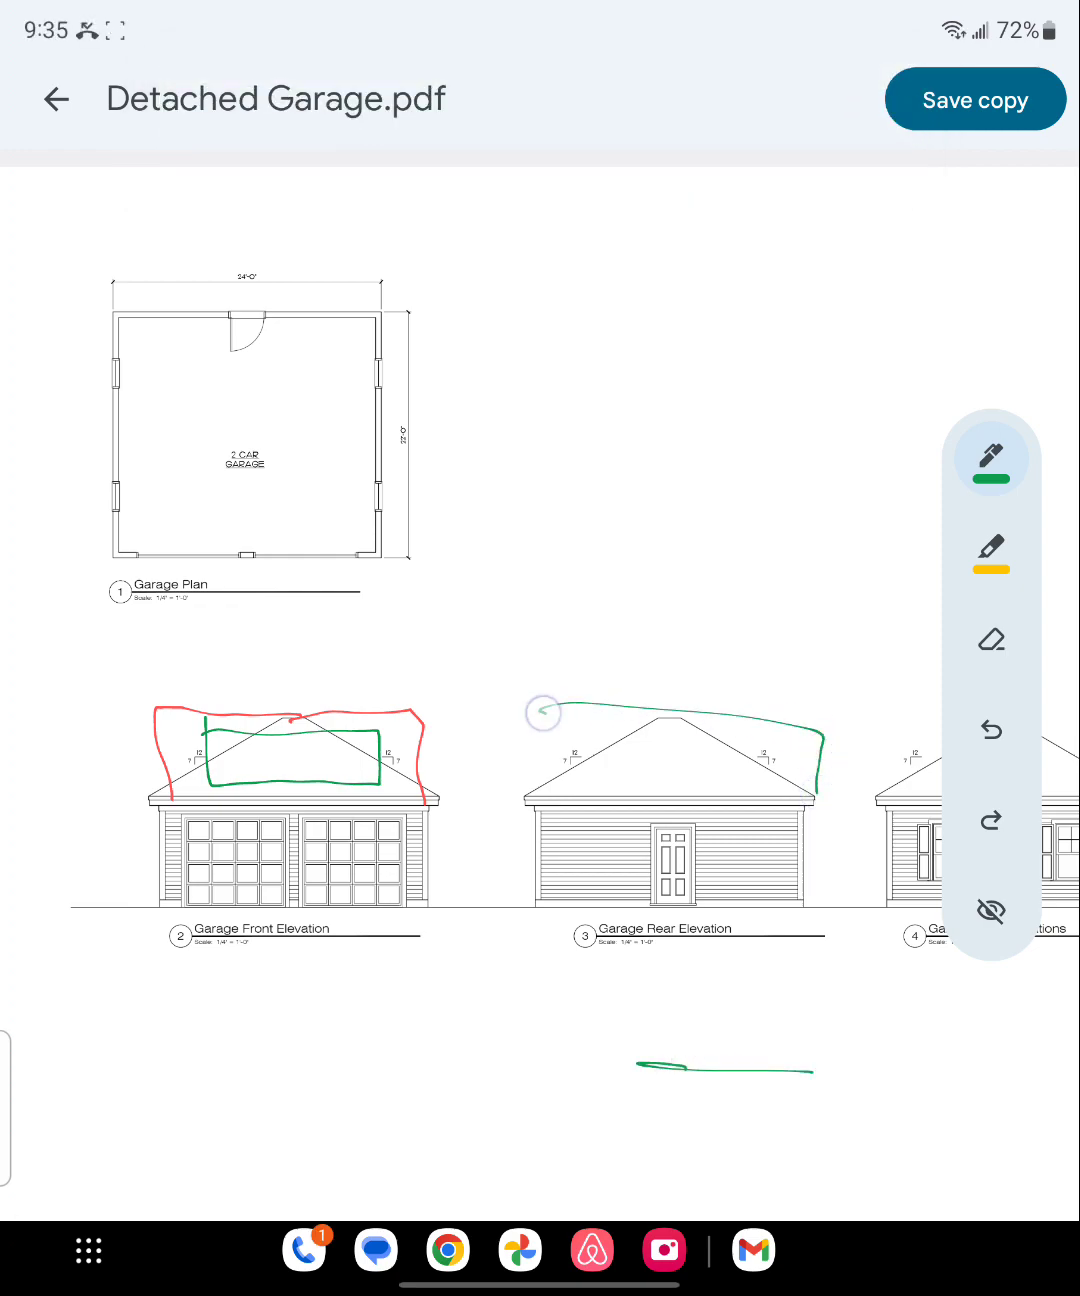
{"action": "left_click_drag", "start_coordinate": [541, 712], "coordinate": [545, 810]}
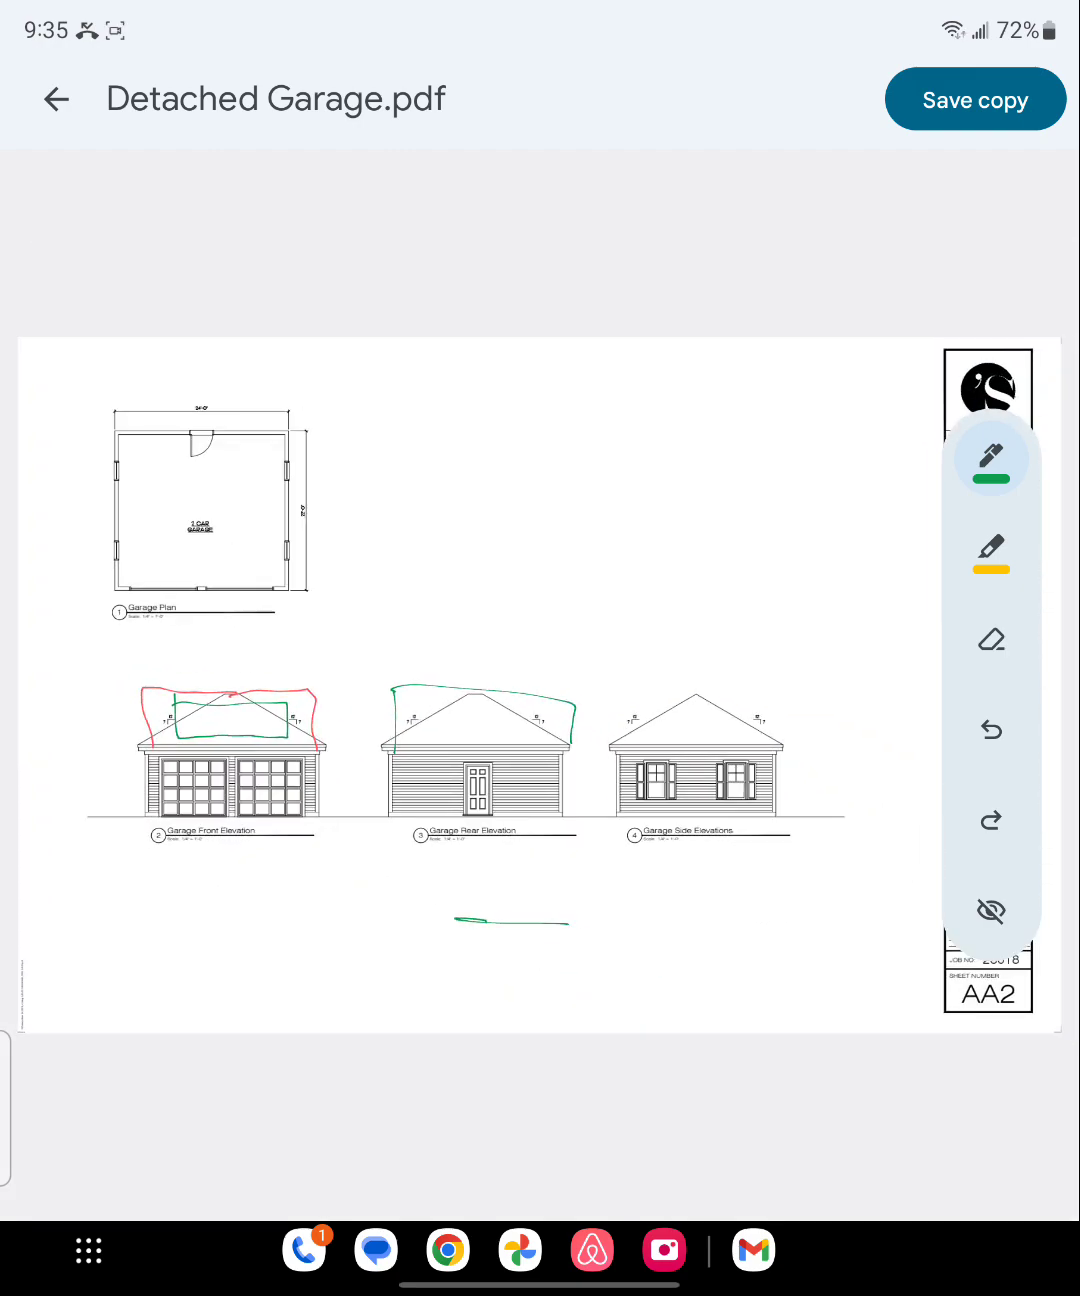
Switch the pen back to red and circle the side elevation's left window.
{"action": "left_click", "coordinate": [991, 457]}
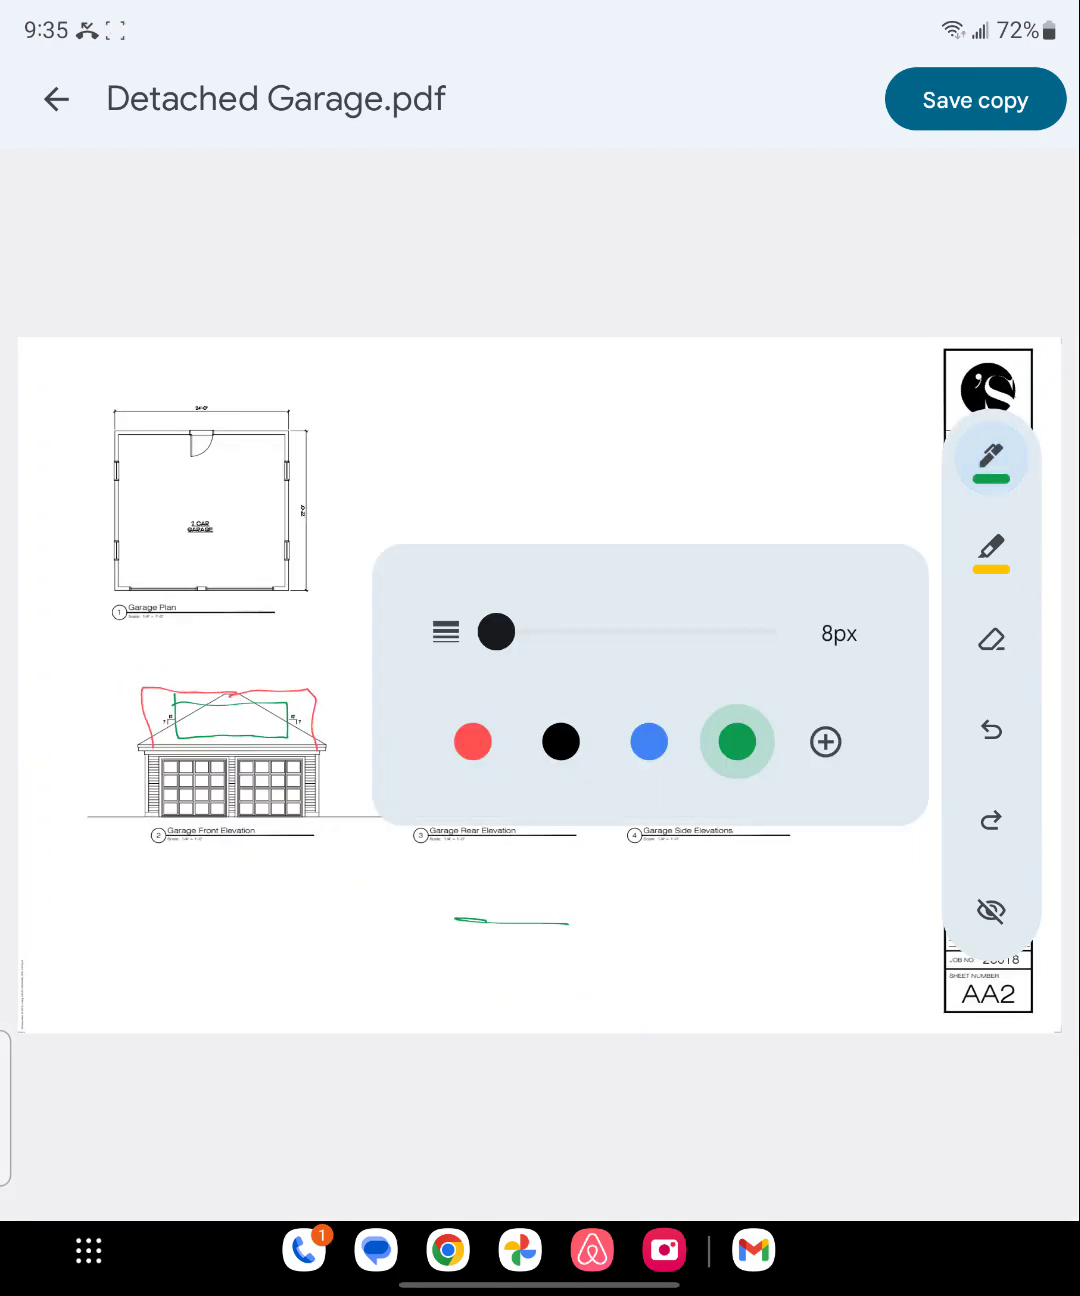
{"action": "left_click", "coordinate": [472, 742]}
{"action": "left_click", "coordinate": [860, 982]}
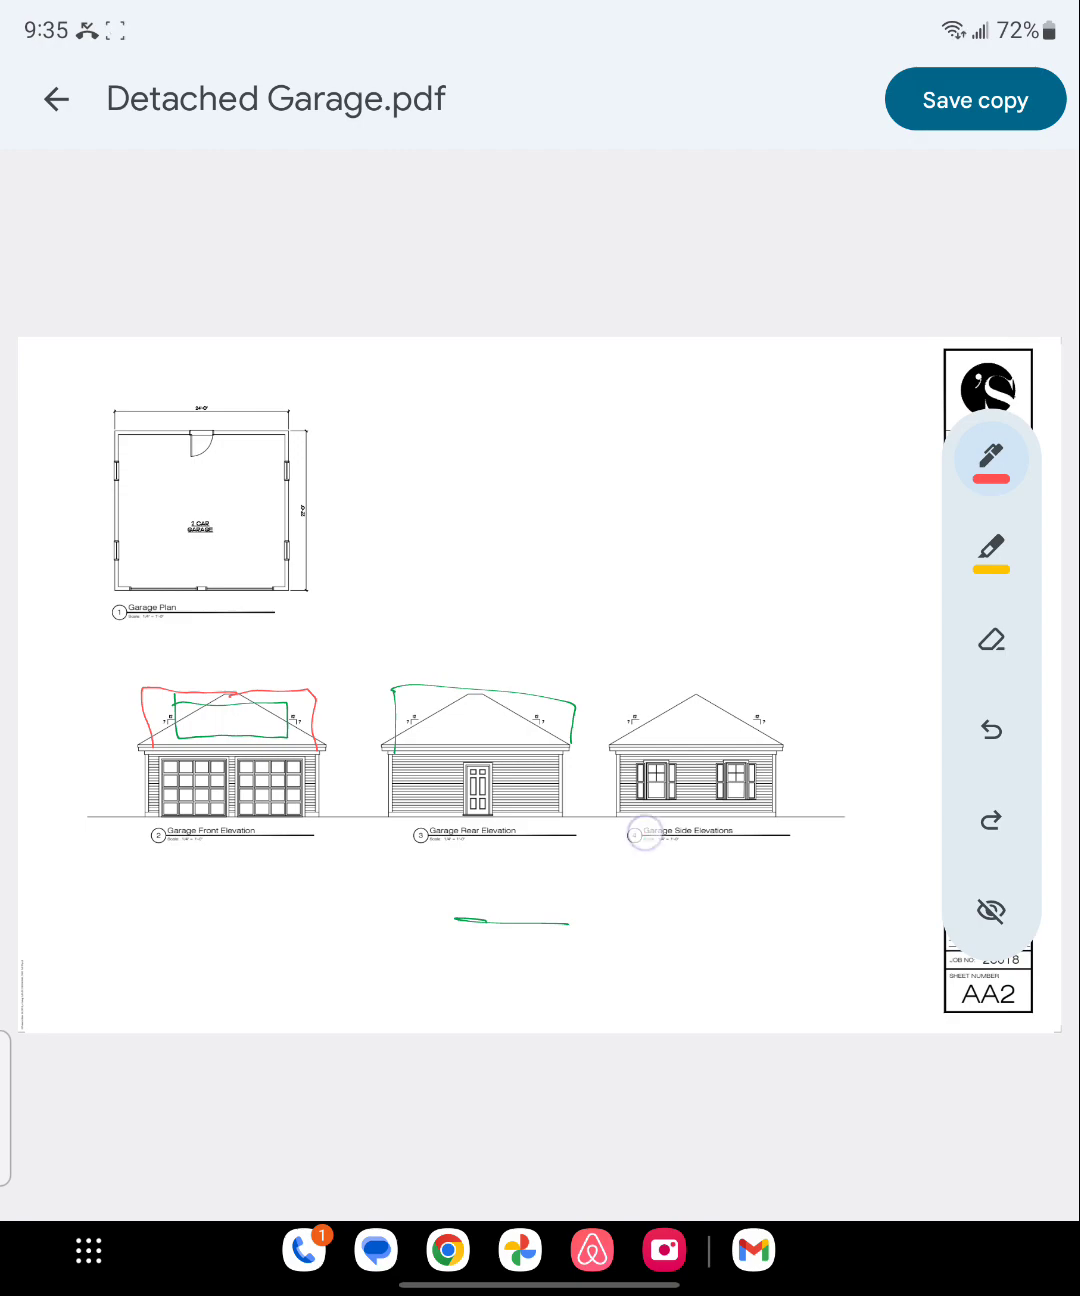
{"action": "left_click_drag", "start_coordinate": [642, 834], "coordinate": [661, 830]}
Place a small red circle mark on the garage side elevation's gable.
{"action": "left_click_drag", "start_coordinate": [699, 720], "coordinate": [701, 721]}
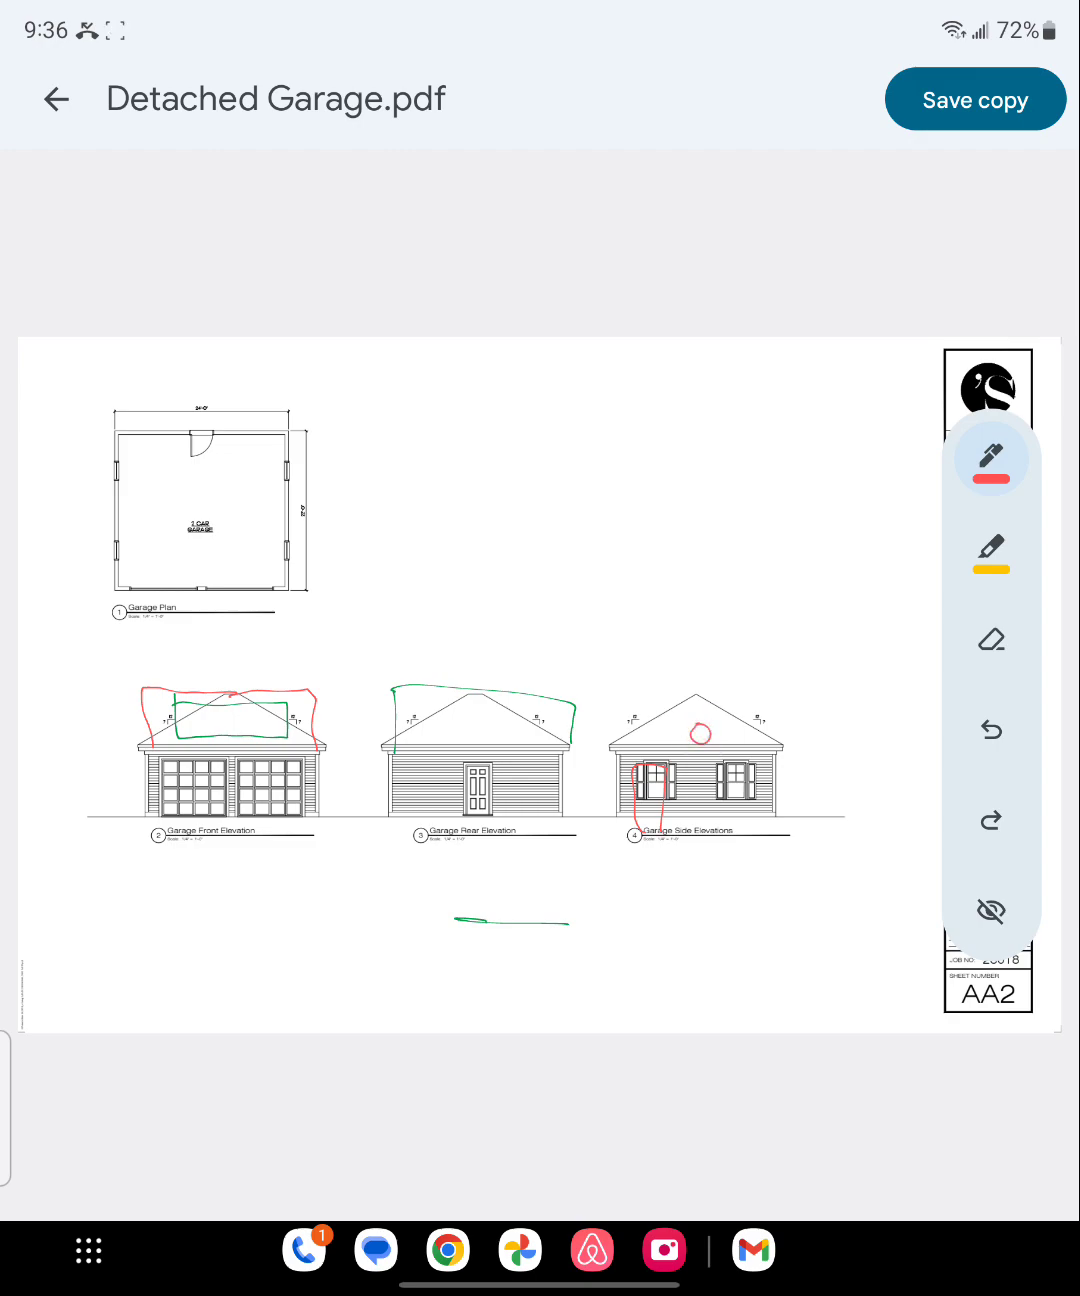